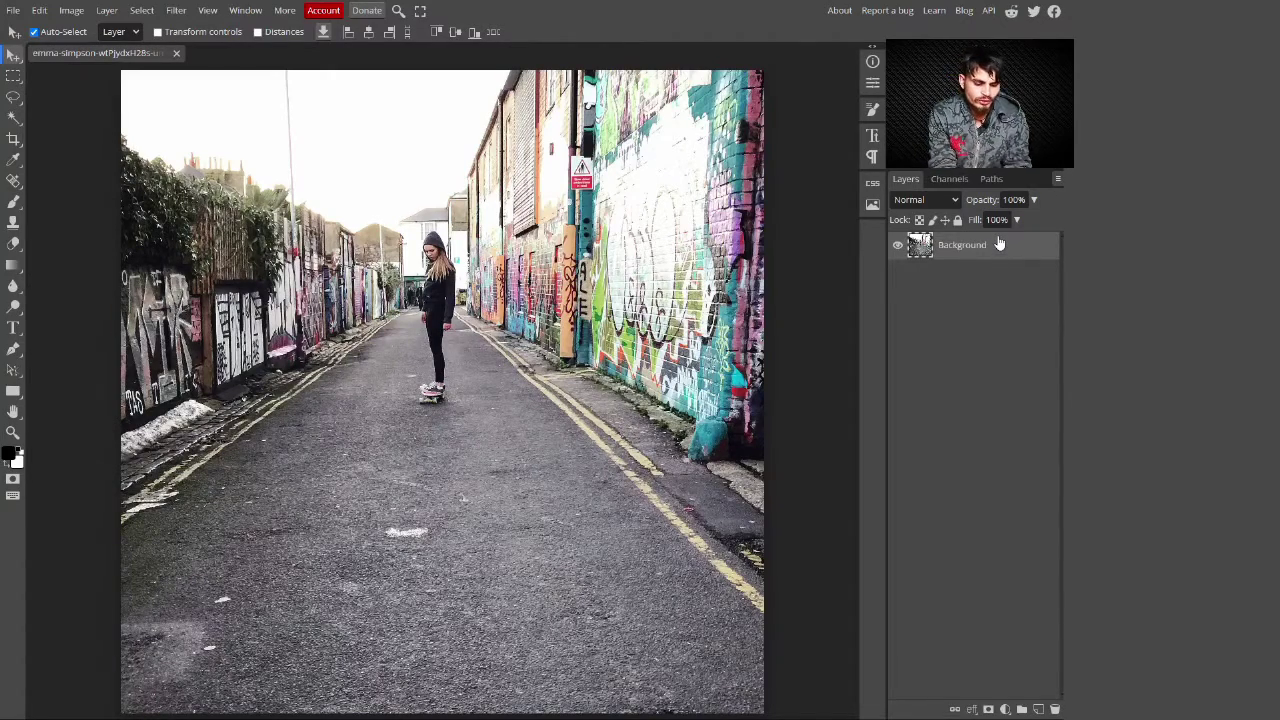
Duplicate the Background layer with Ctrl+J and rename the copy 'vanishing point'
key("ctrl+j")
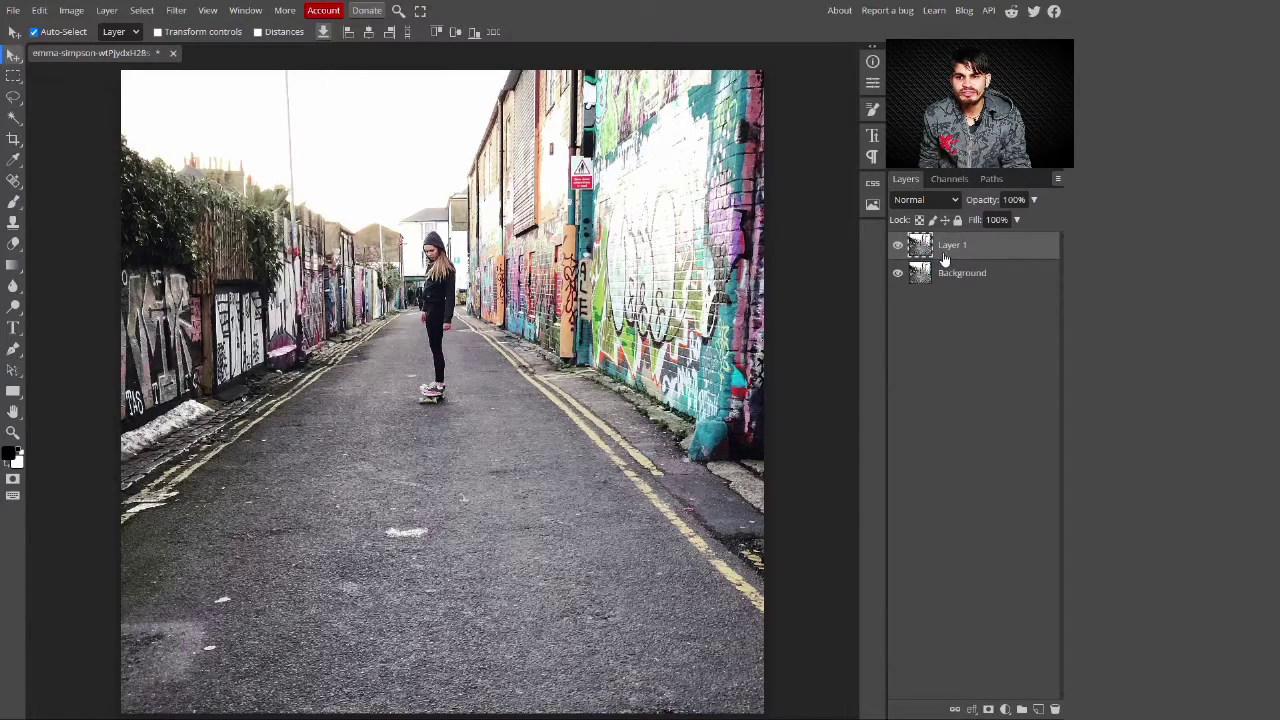
double_click(950, 247)
type("va")
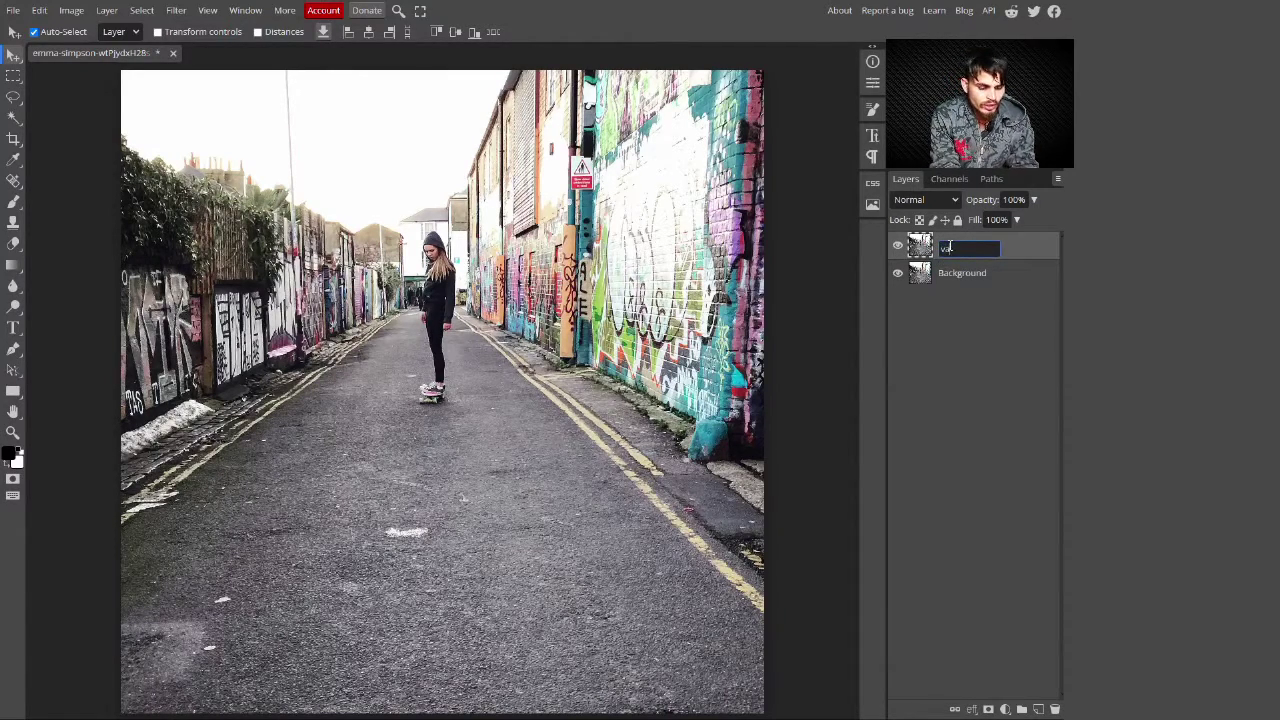
type("nishing p")
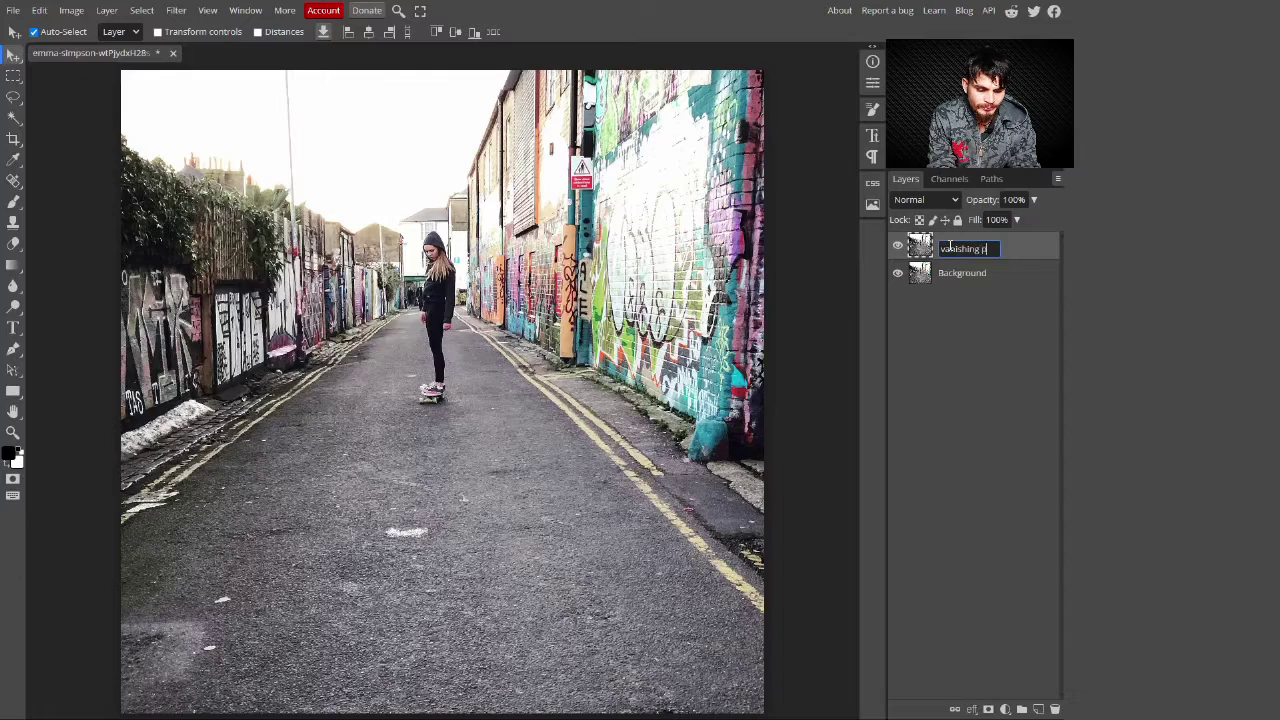
type("oint")
key("Return")
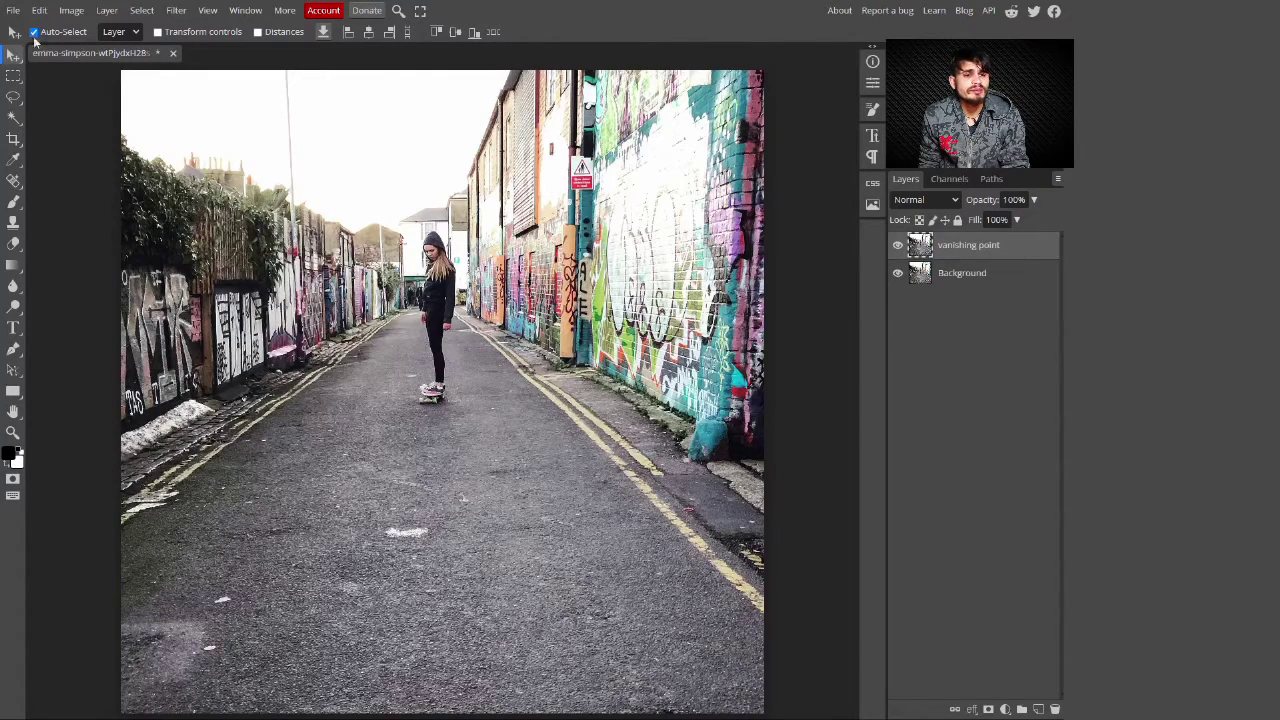
Open Filter > Vanishing Point and draw a four-cornered plane on the road surface
left_click(180, 12)
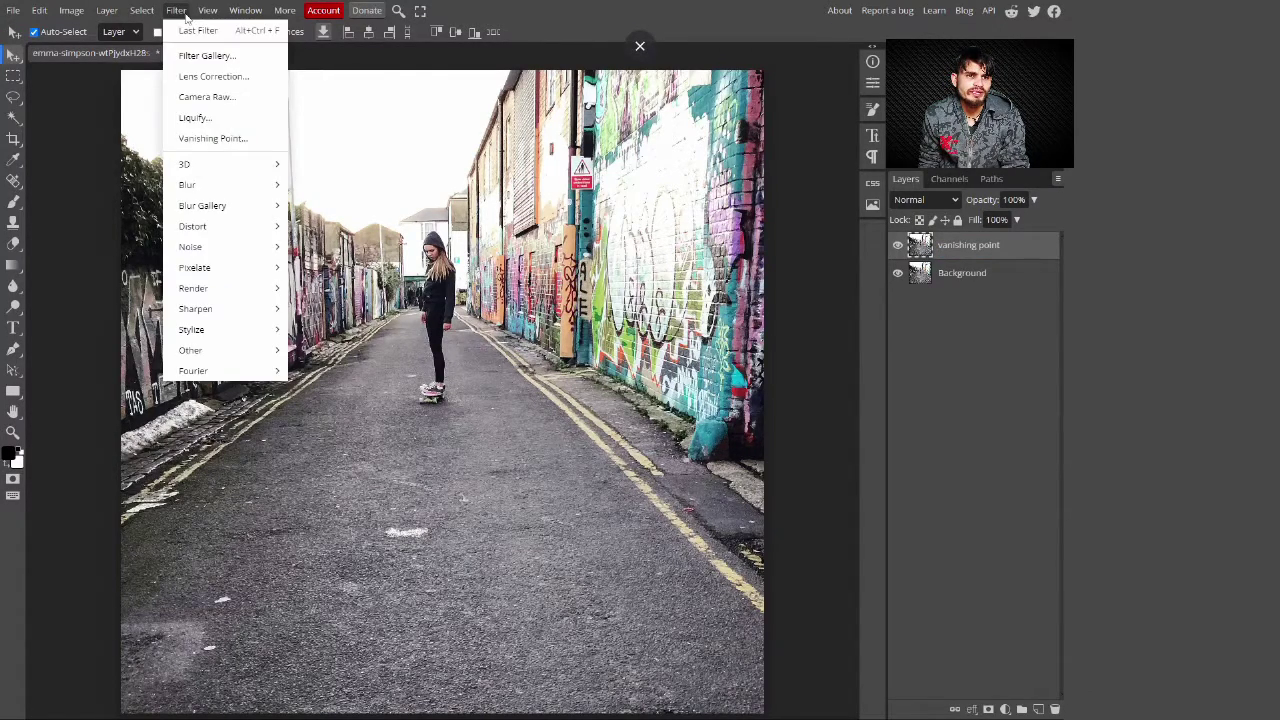
left_click(242, 138)
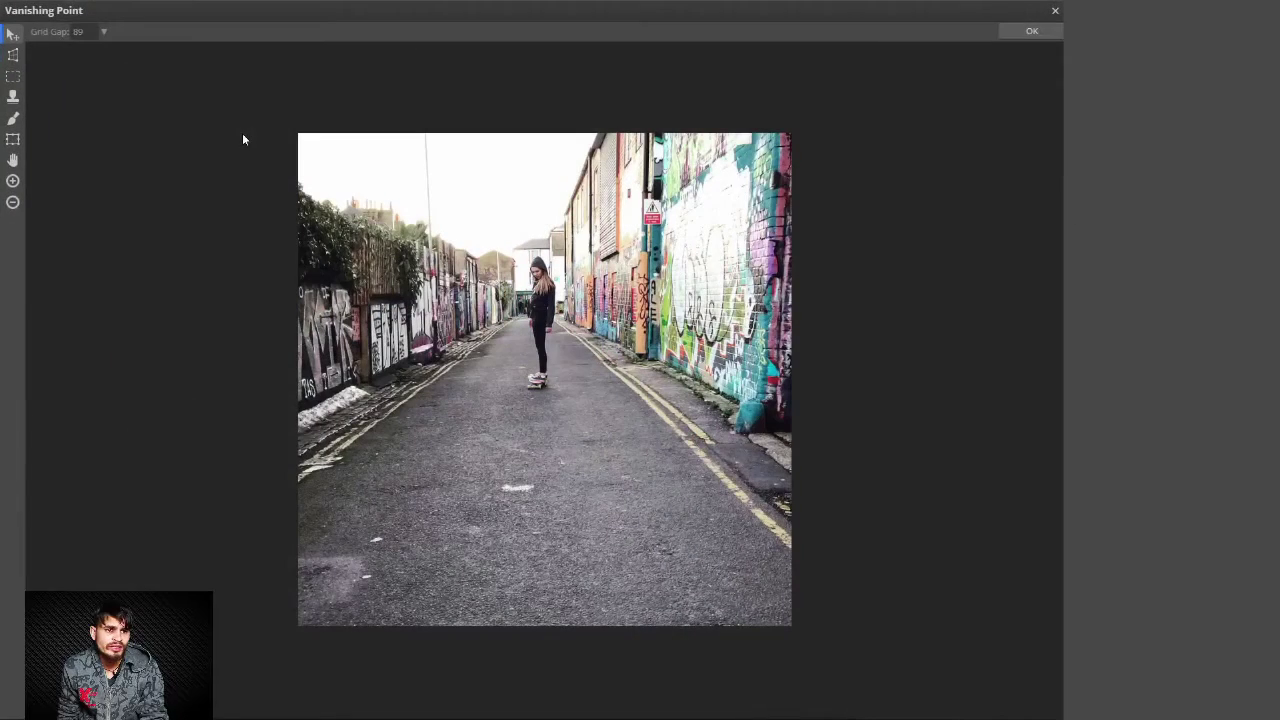
left_click(13, 55)
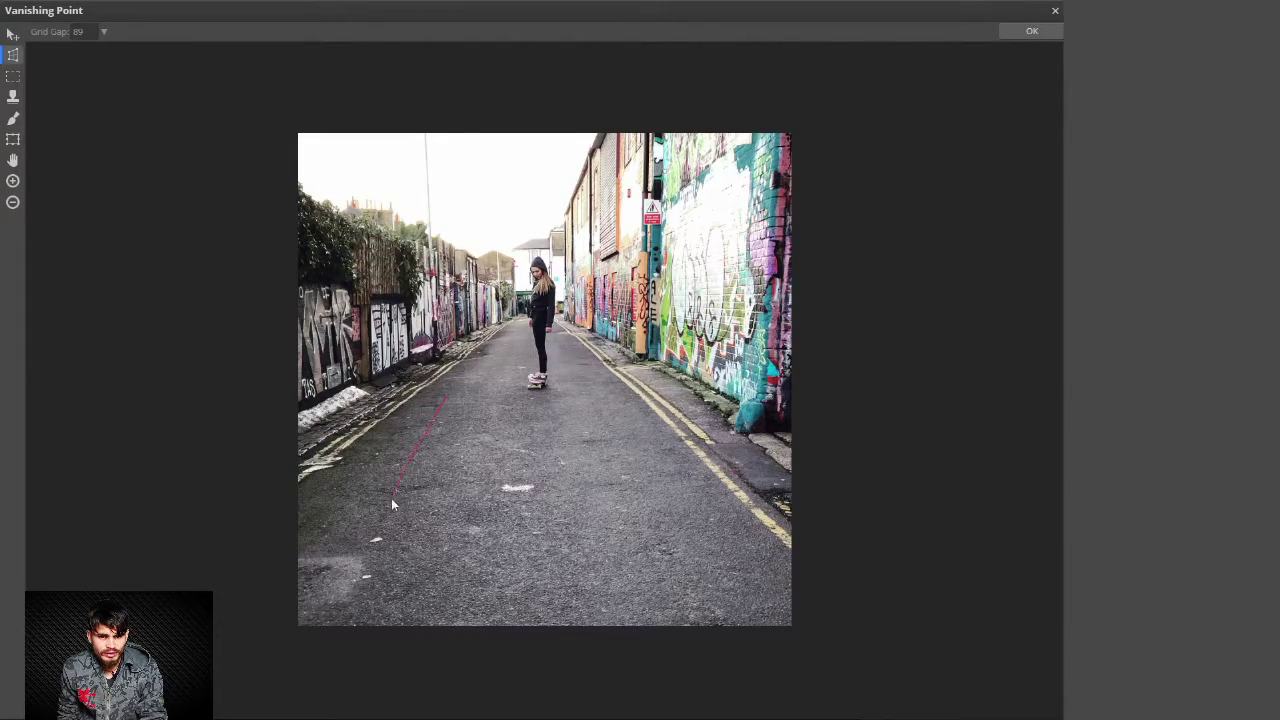
left_click(318, 572)
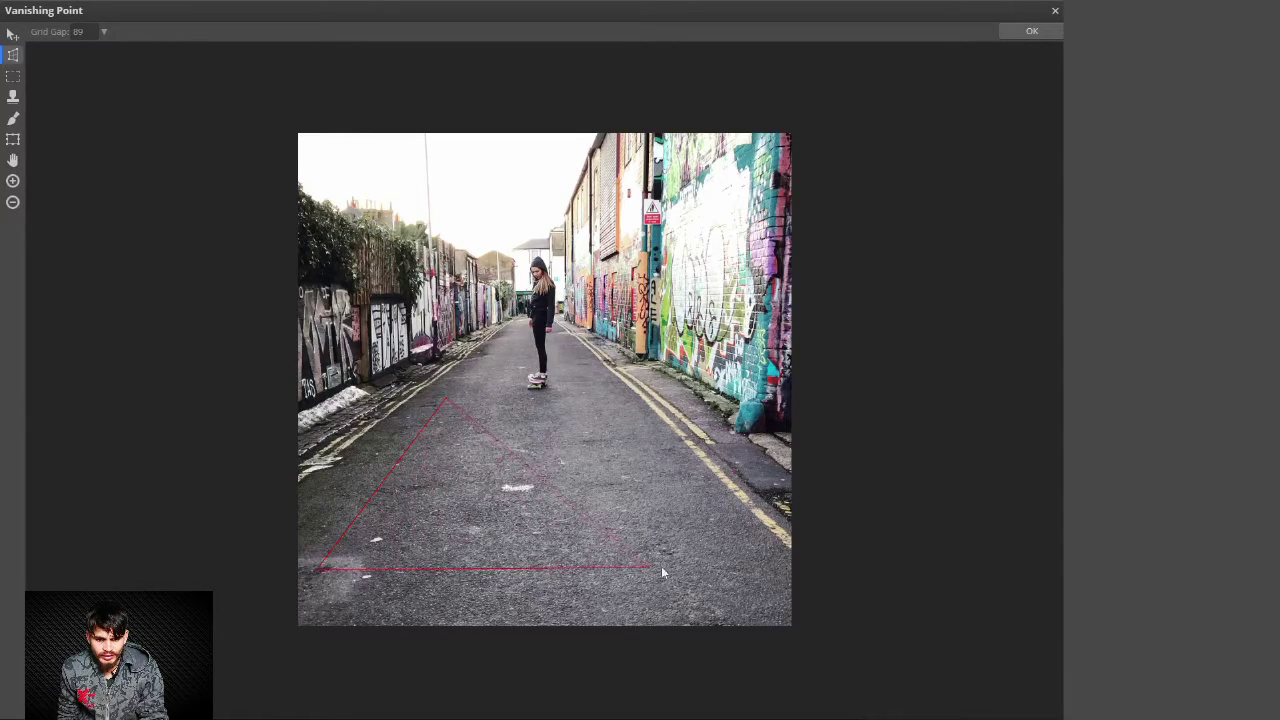
left_click(734, 570)
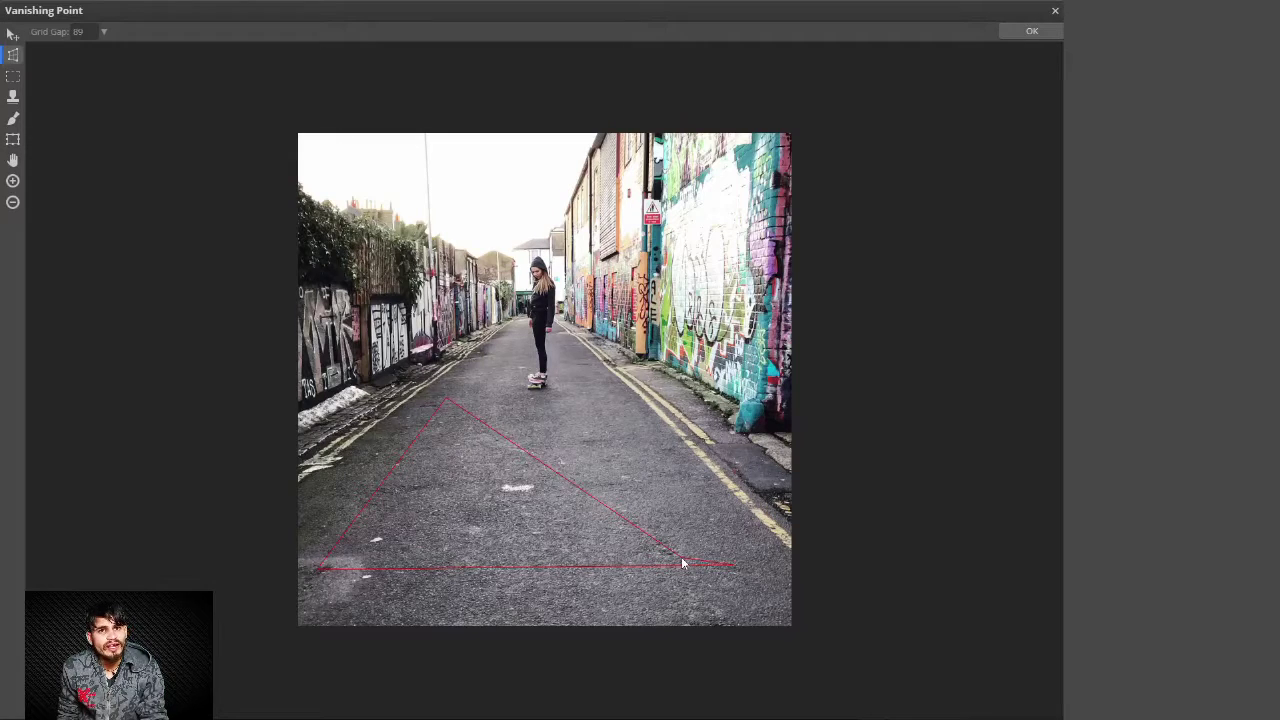
left_click(683, 564)
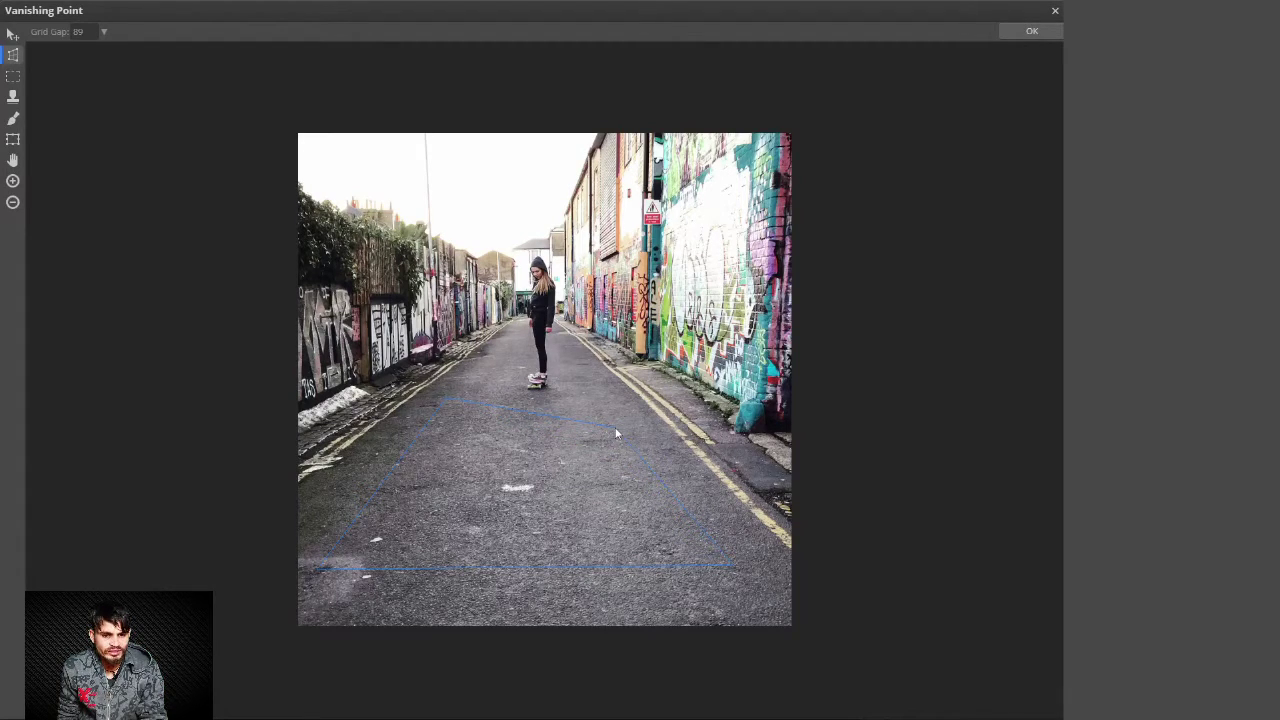
Stretch the plane's top-right corner, bottom edge and right side to fit the road, then apply
mouse_move(605, 408)
left_mouse_down()
mouse_move(598, 388)
mouse_move(603, 401)
left_mouse_up()
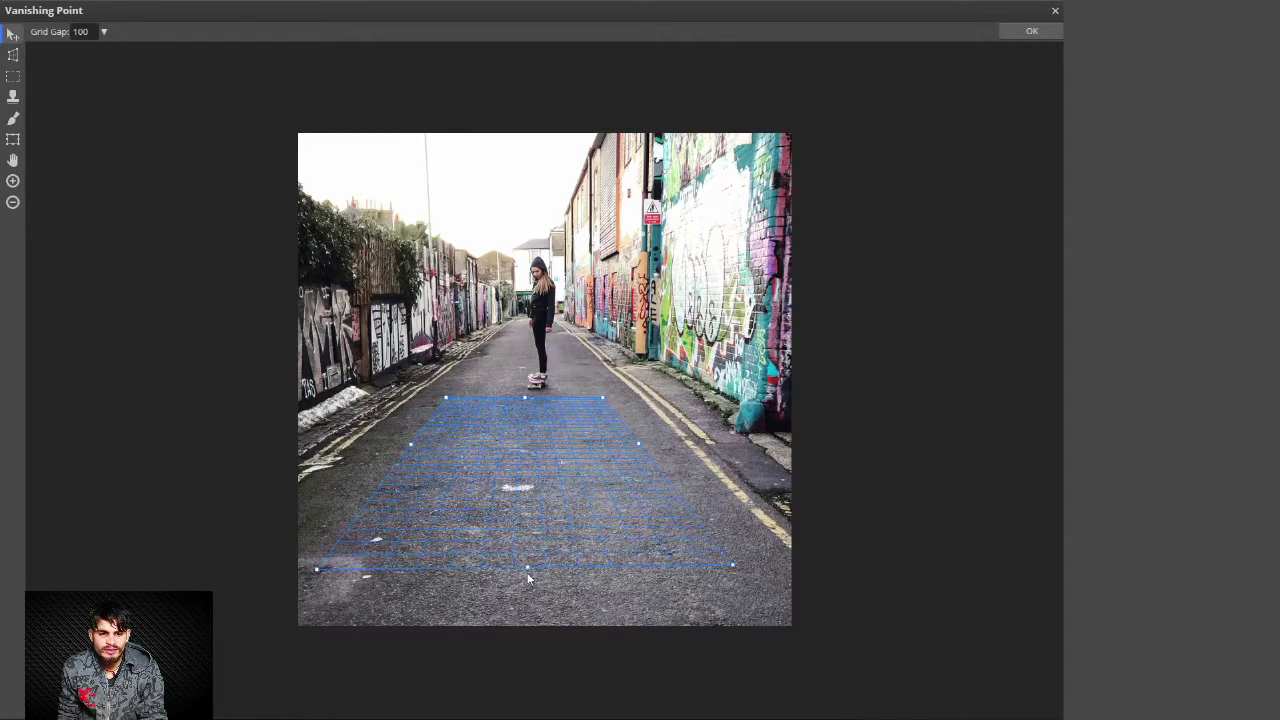
left_click_drag(528, 575, 529, 584)
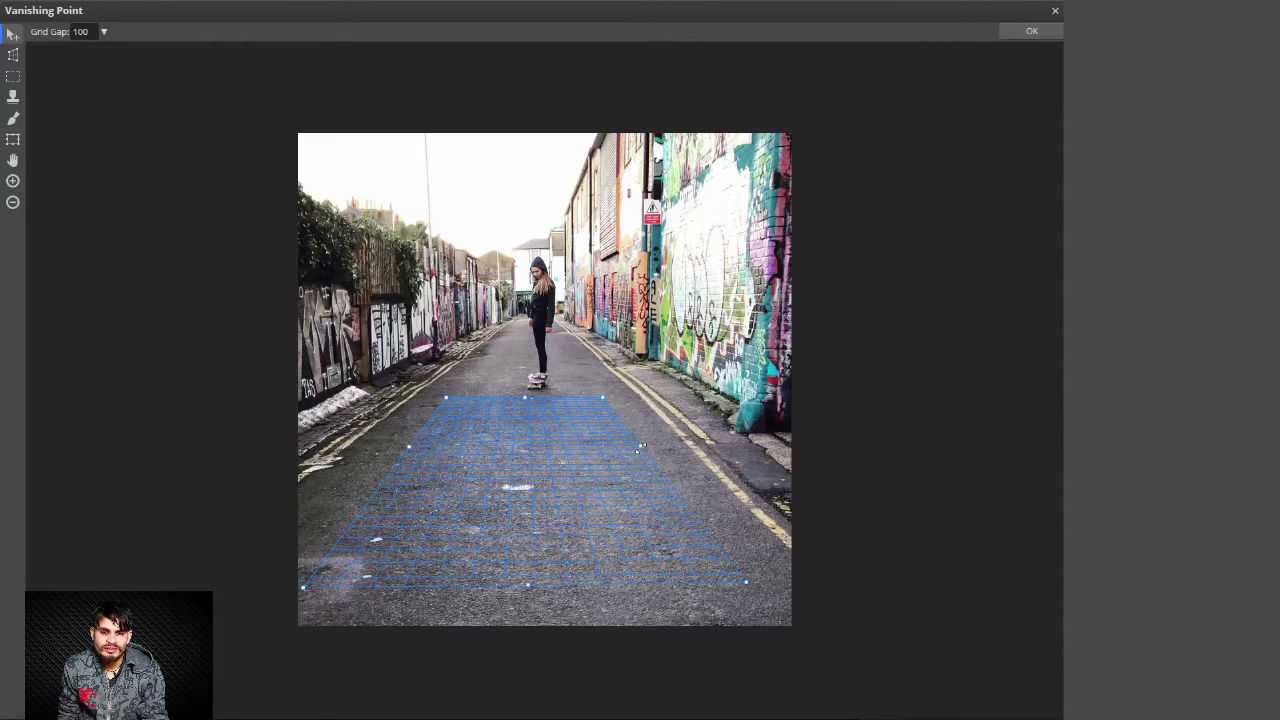
mouse_move(640, 447)
left_mouse_down()
mouse_move(673, 441)
mouse_move(660, 445)
left_mouse_up()
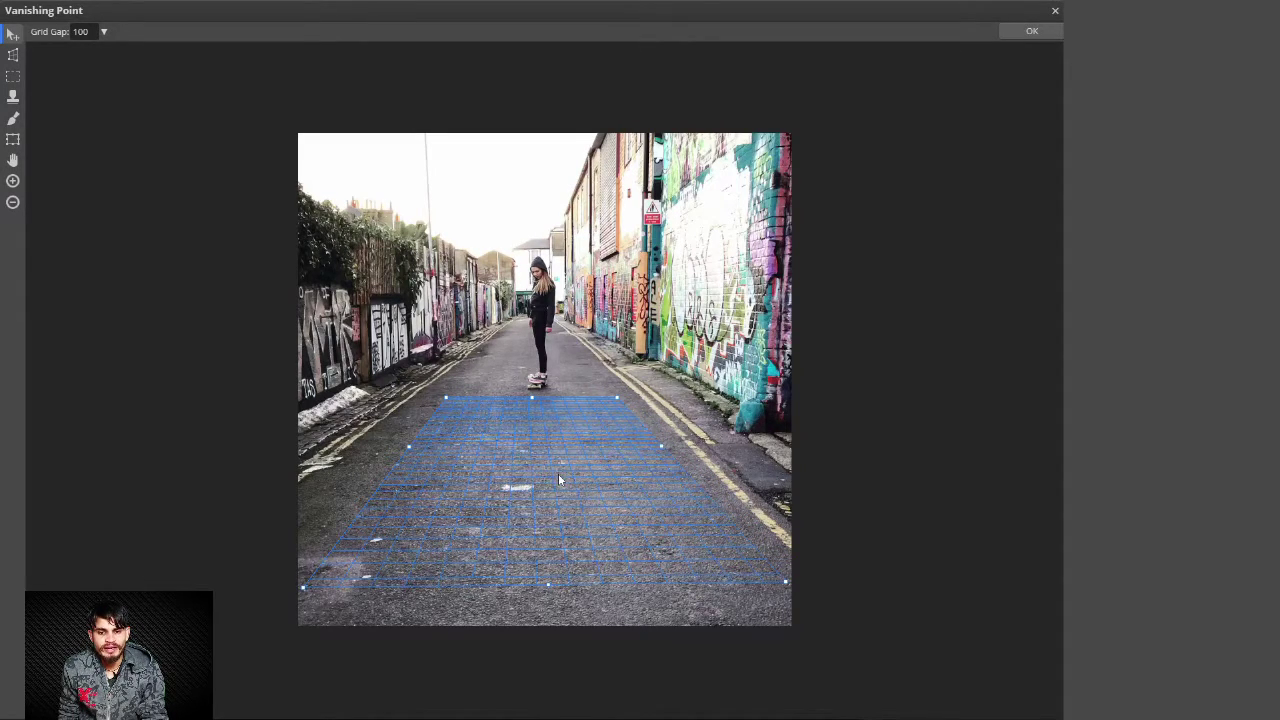
left_click(1037, 33)
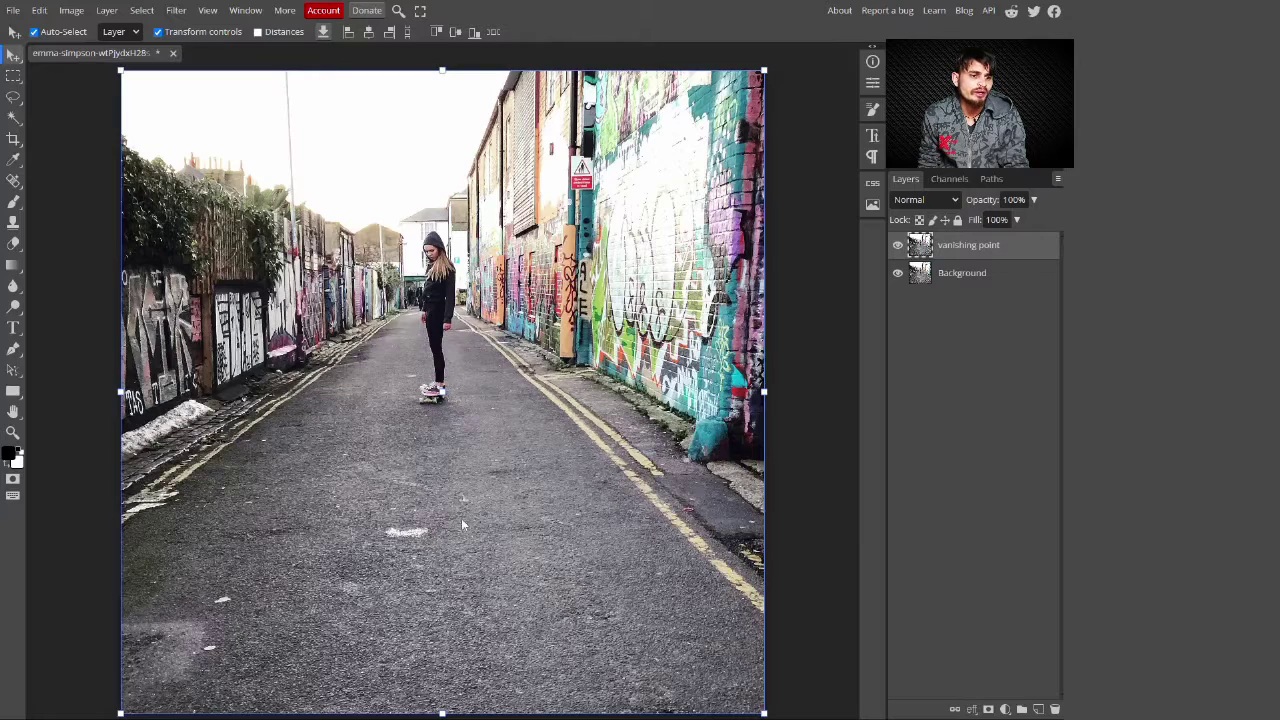
Choose the Type tool and search for and select the Anton font
left_click(13, 330)
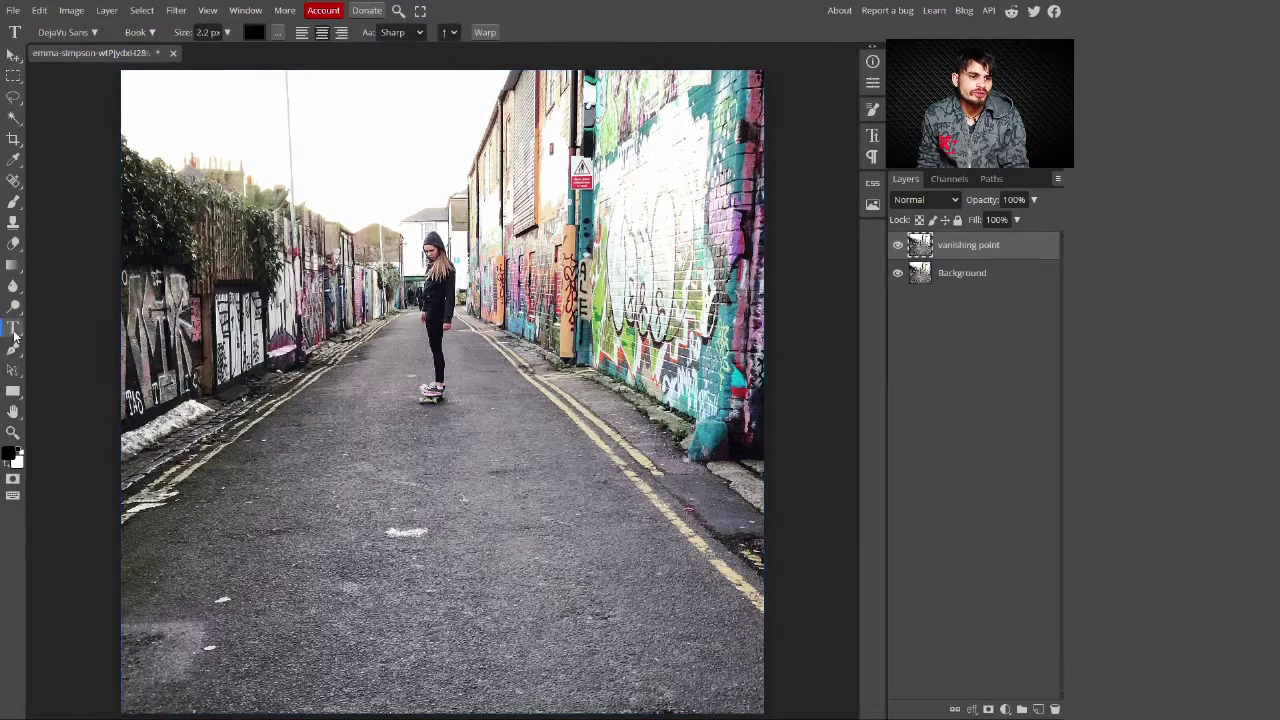
left_click(90, 36)
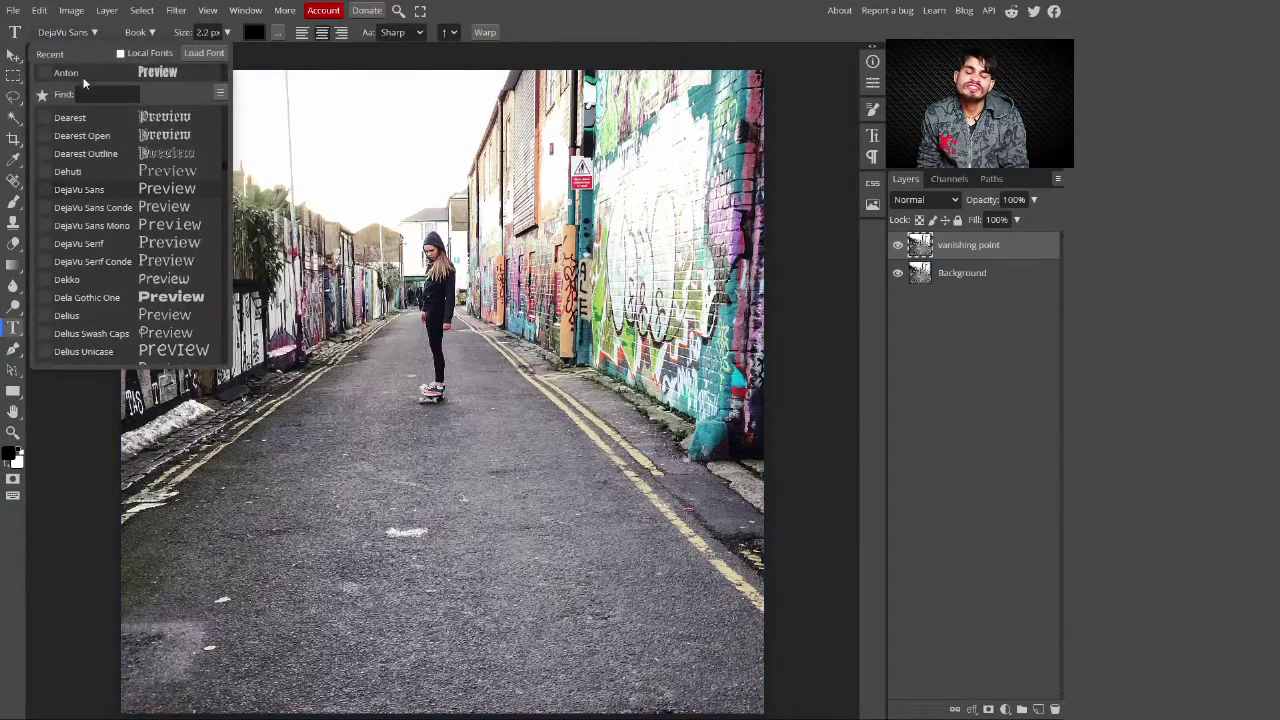
left_click(124, 92)
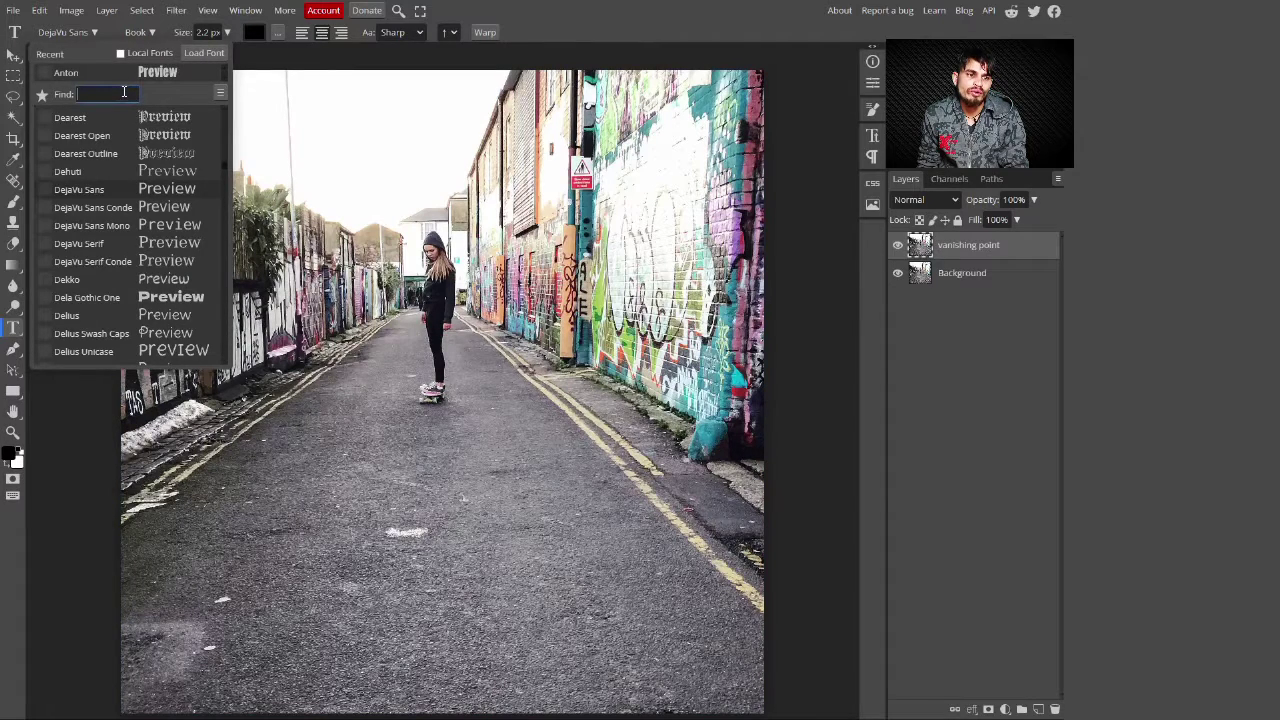
type("ANTON")
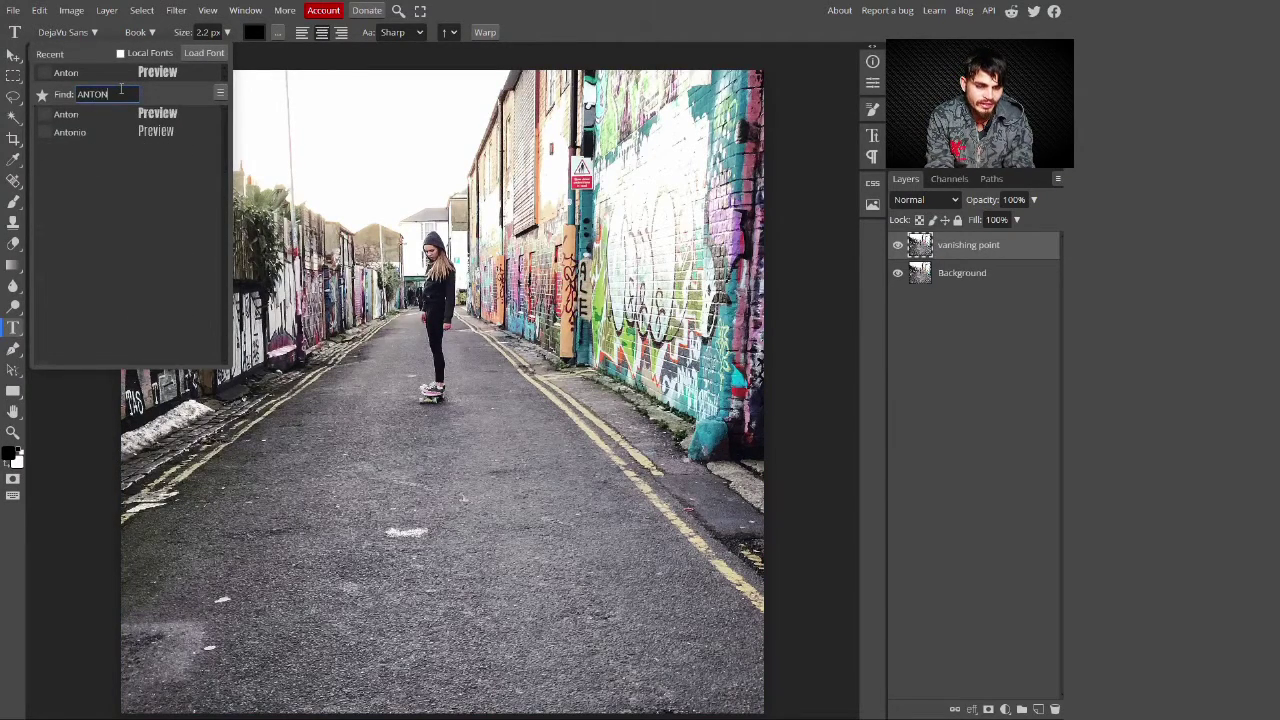
left_click(146, 118)
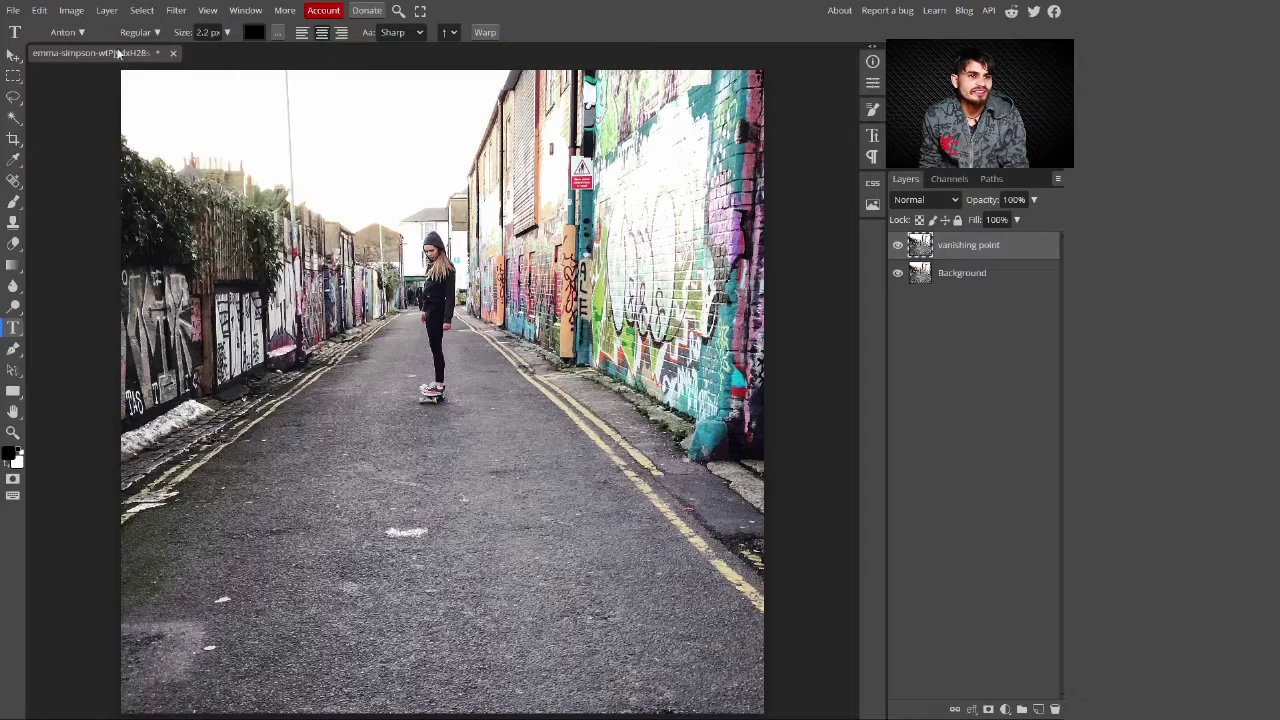
Set the text size to 150 px and the text colour to white
left_click(228, 34)
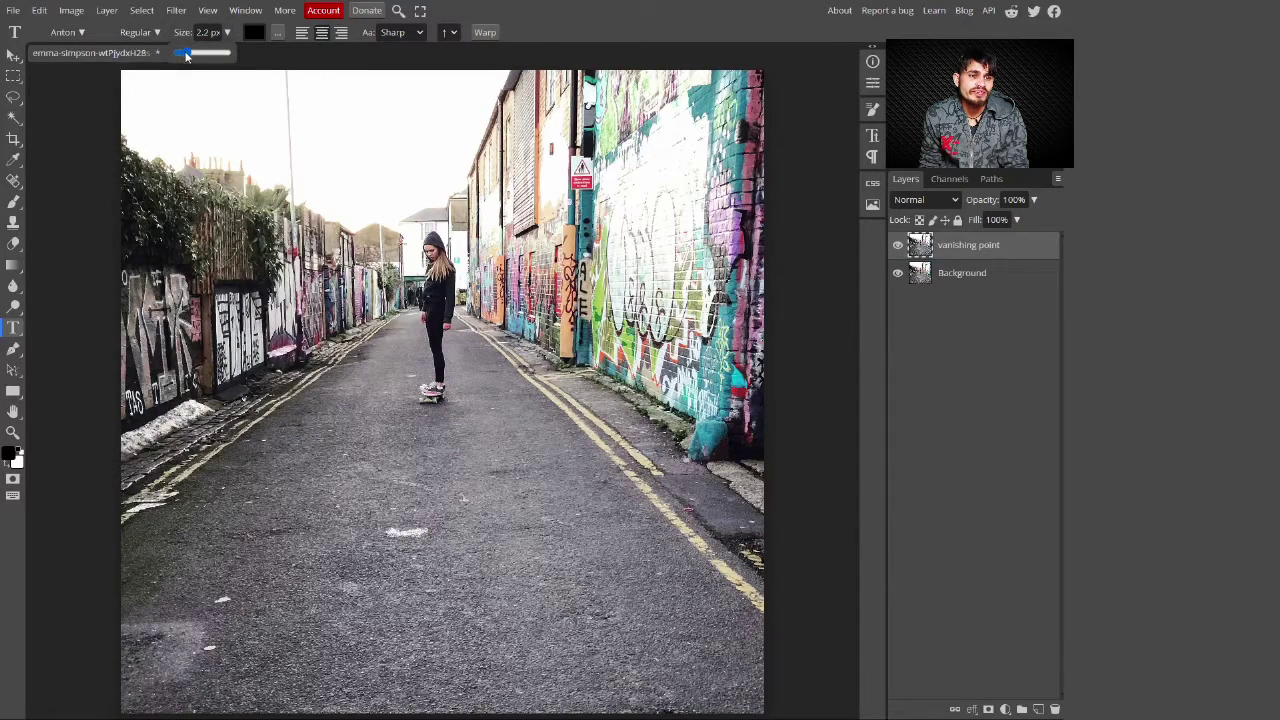
left_click_drag(186, 56, 308, 77)
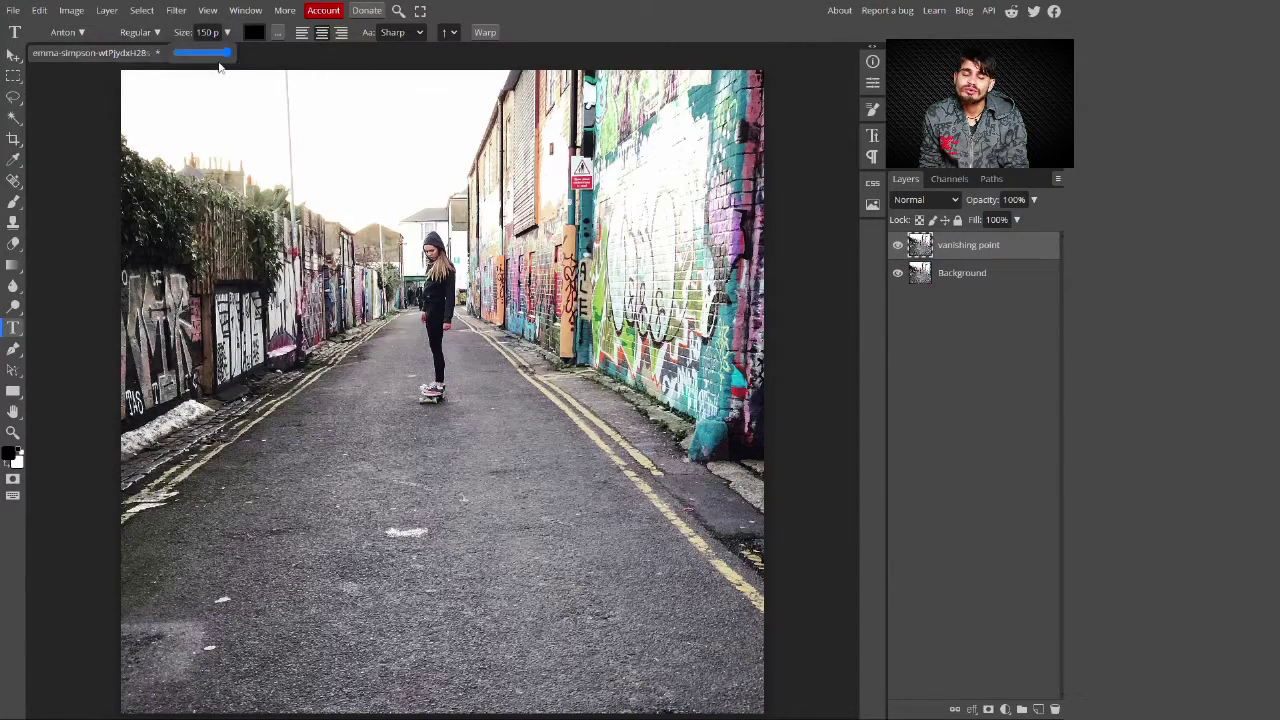
left_click(254, 32)
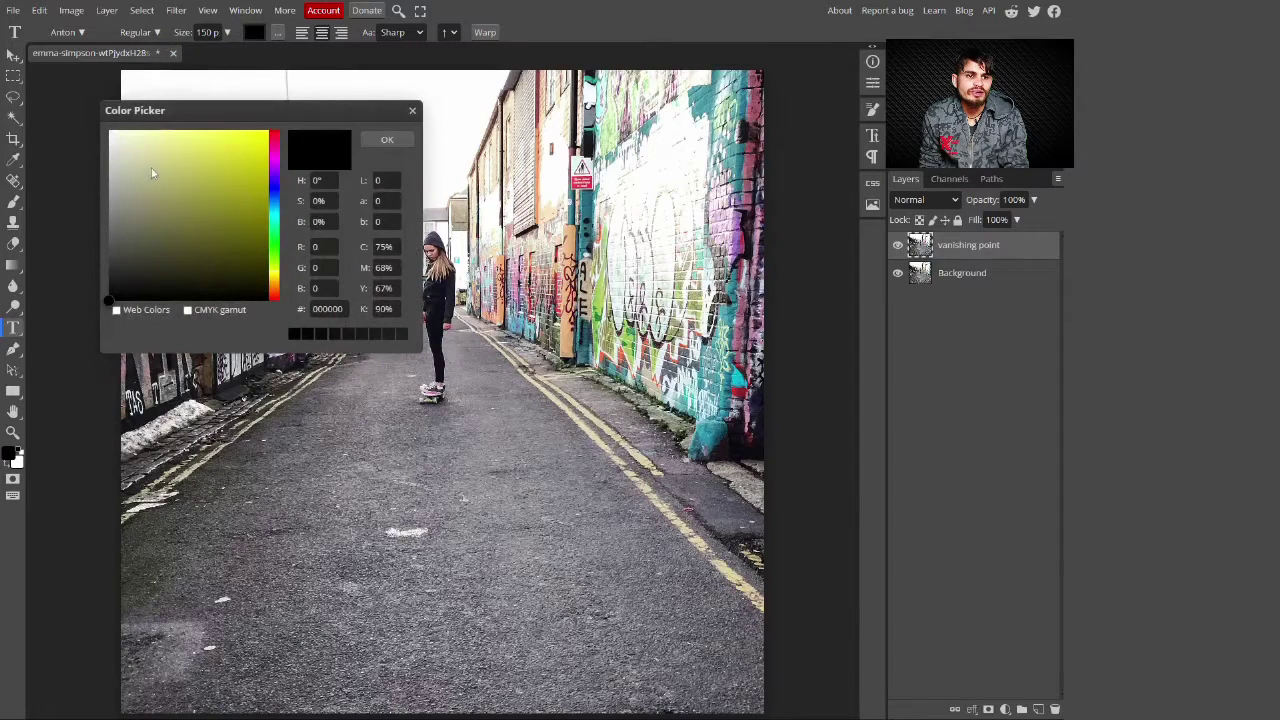
left_click_drag(151, 167, 80, 125)
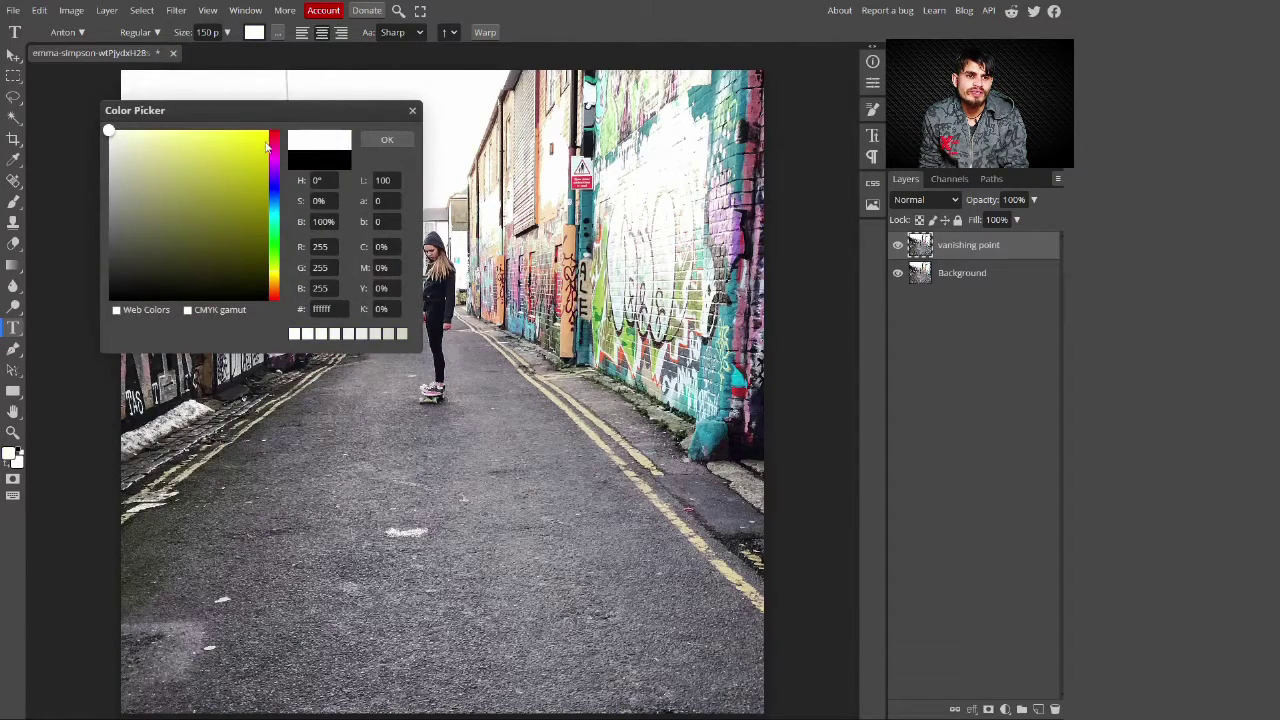
left_click_drag(276, 144, 269, 251)
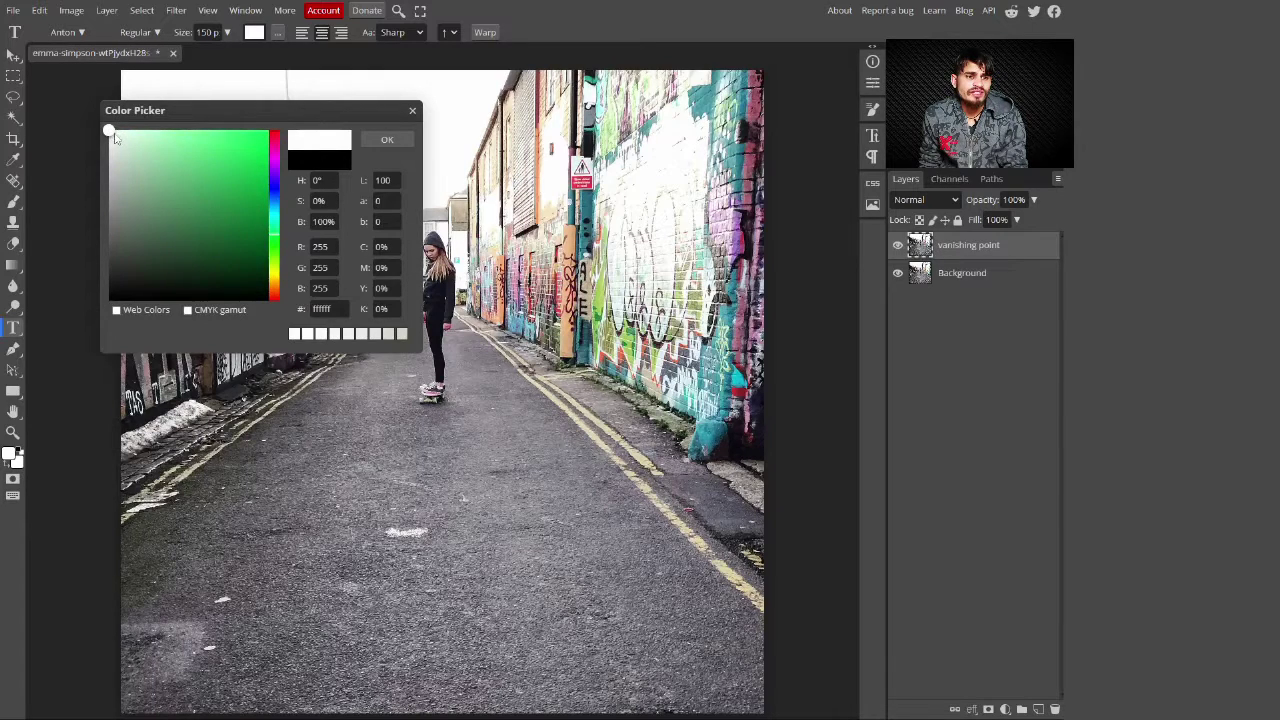
left_click(387, 140)
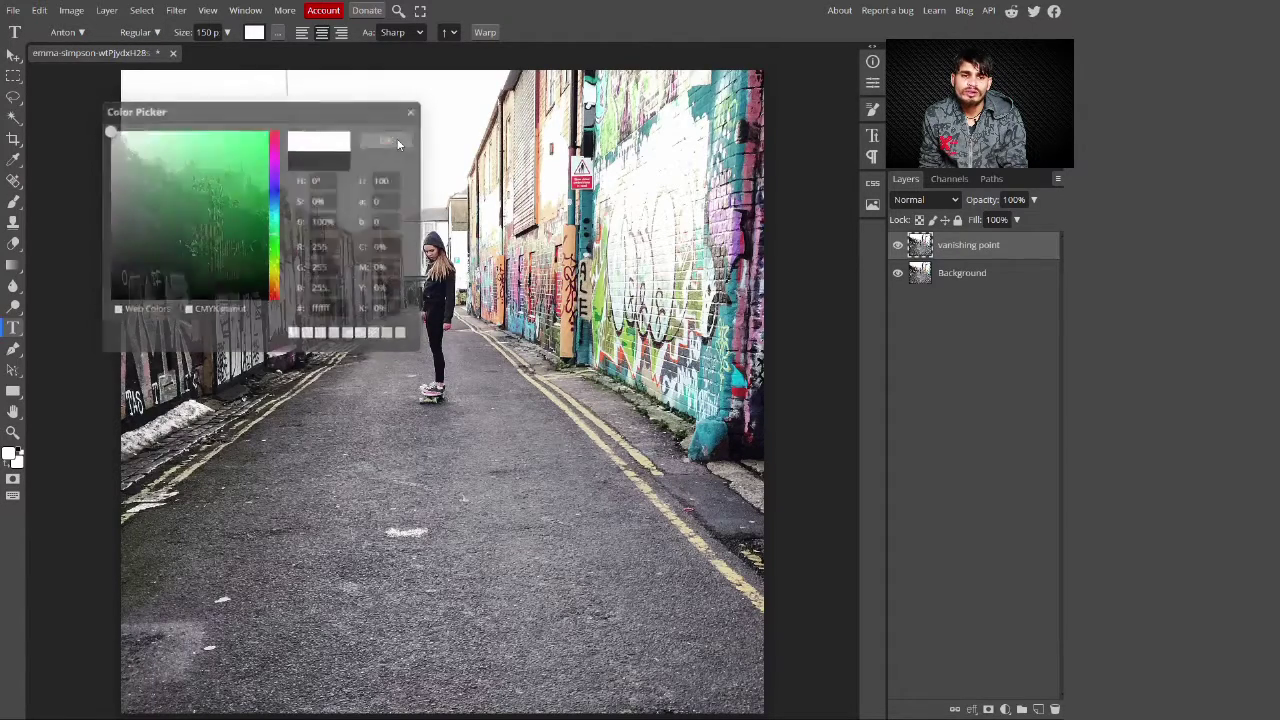
Type 'VANISHING' and 'POINT' on two lines over the road
left_click(341, 437)
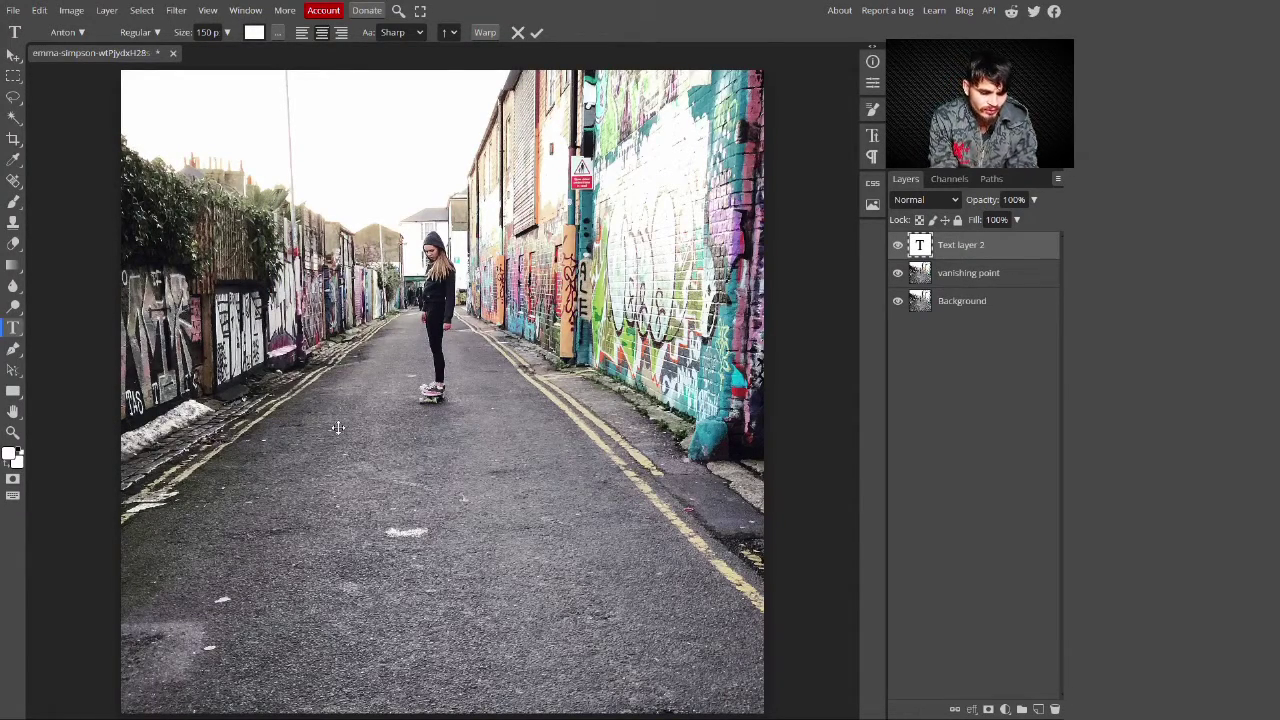
type("VANISH")
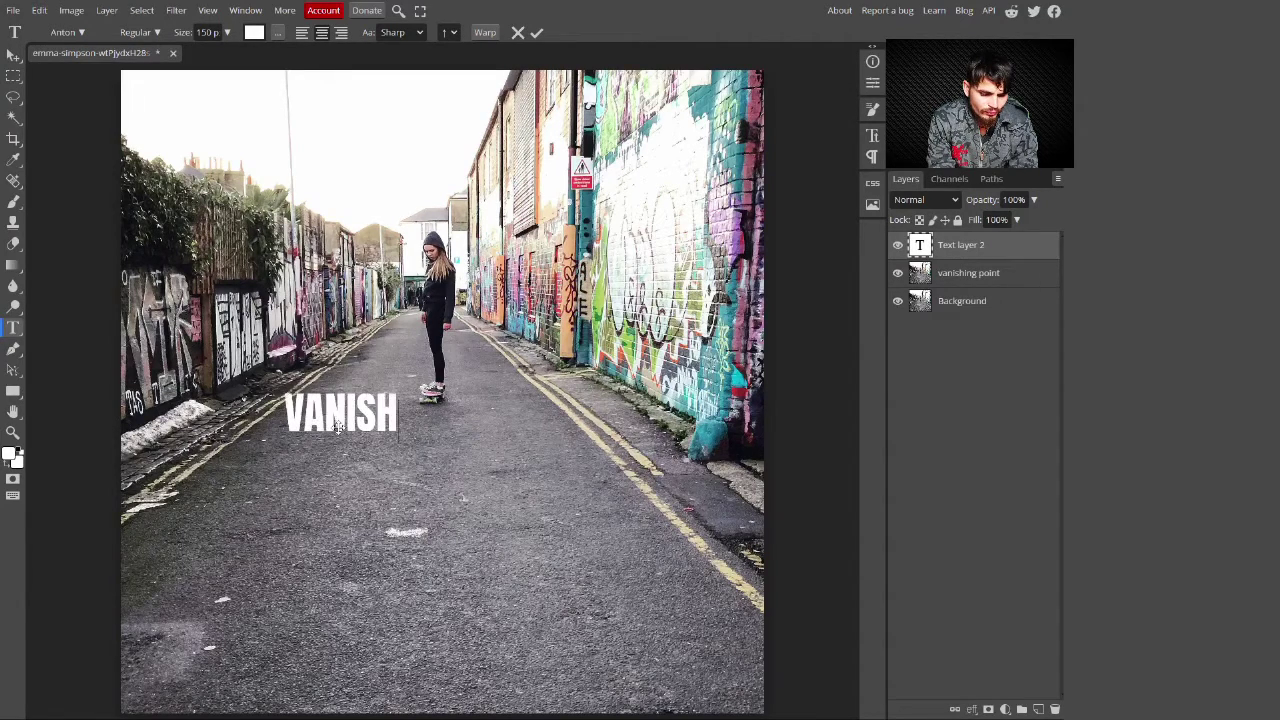
type("ING POIN")
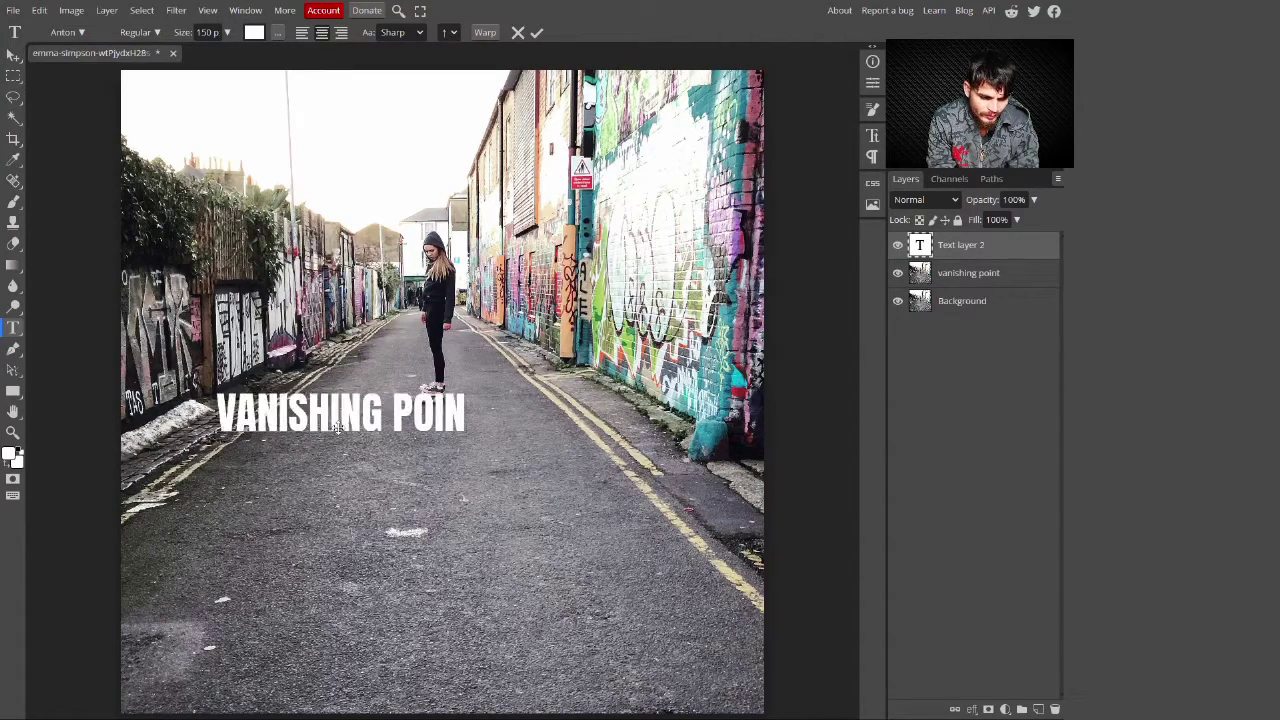
key("BackSpace")
key("BackSpace")
key("BackSpace")
key("BackSpace")
key("BackSpace")
key("Return")
type("POINT")
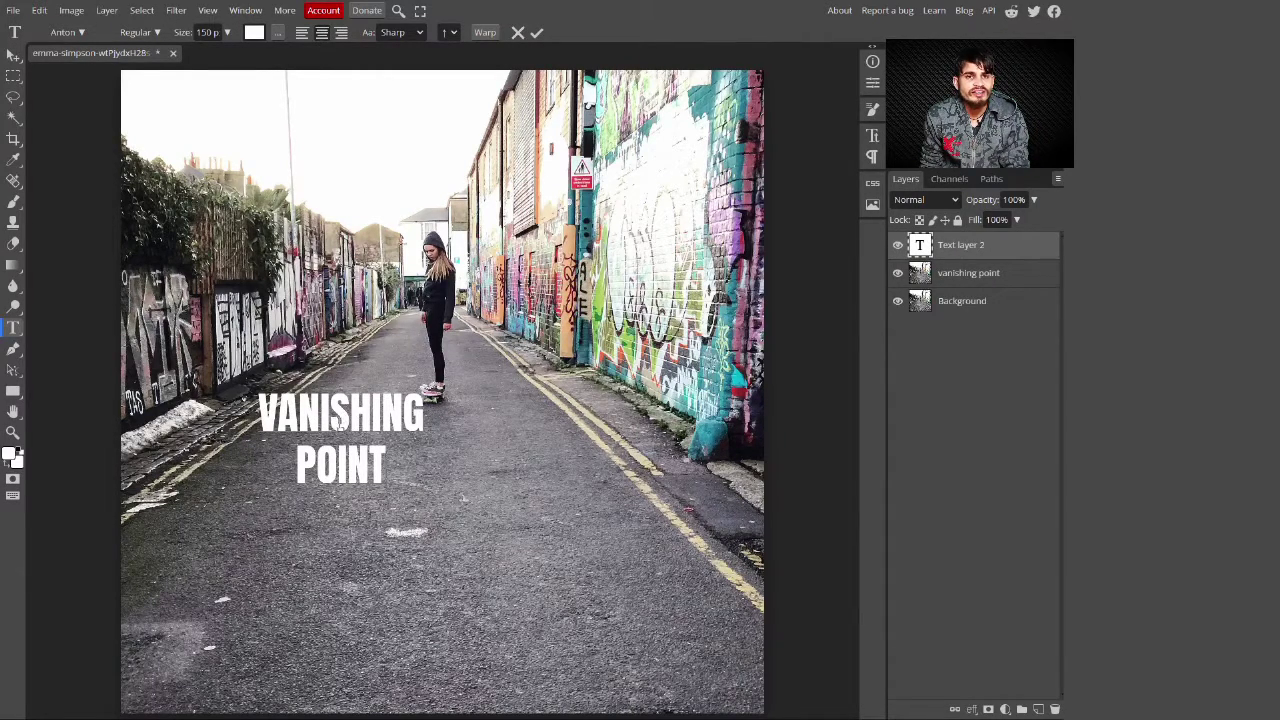
left_click(971, 275)
Scale the text to about 159% and nudge it slightly right and down
left_click(970, 252)
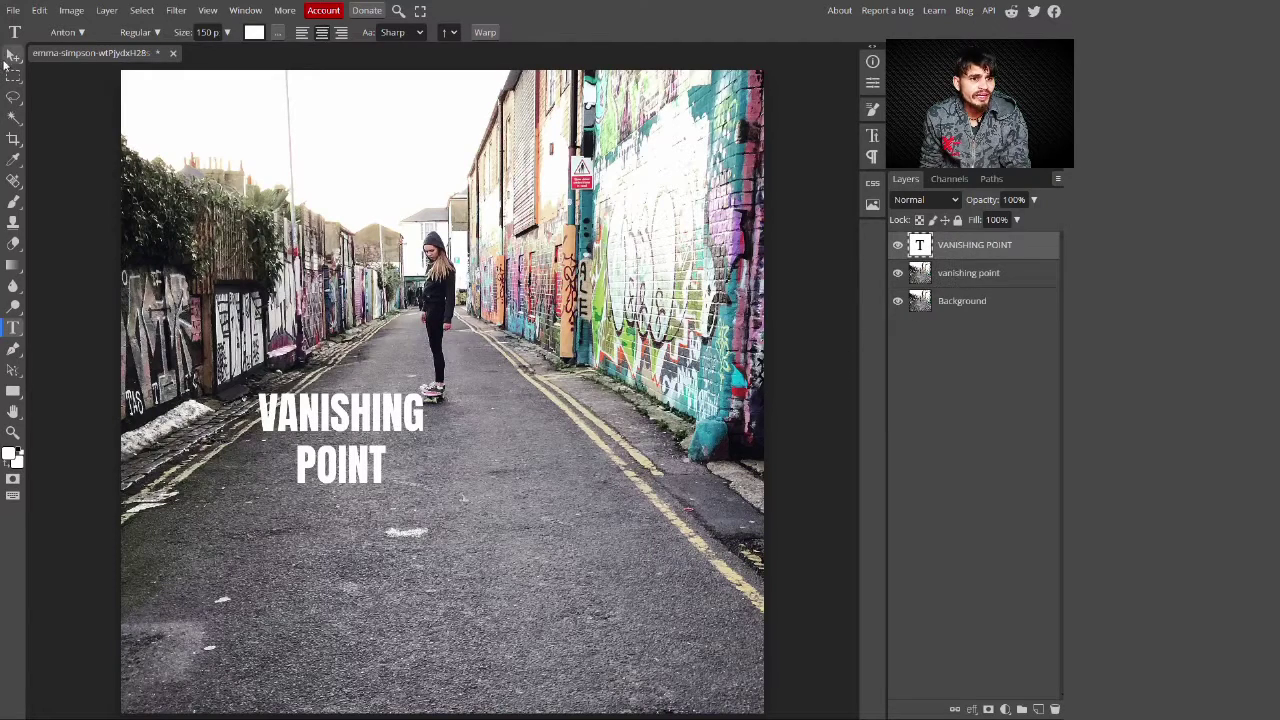
left_click(13, 55)
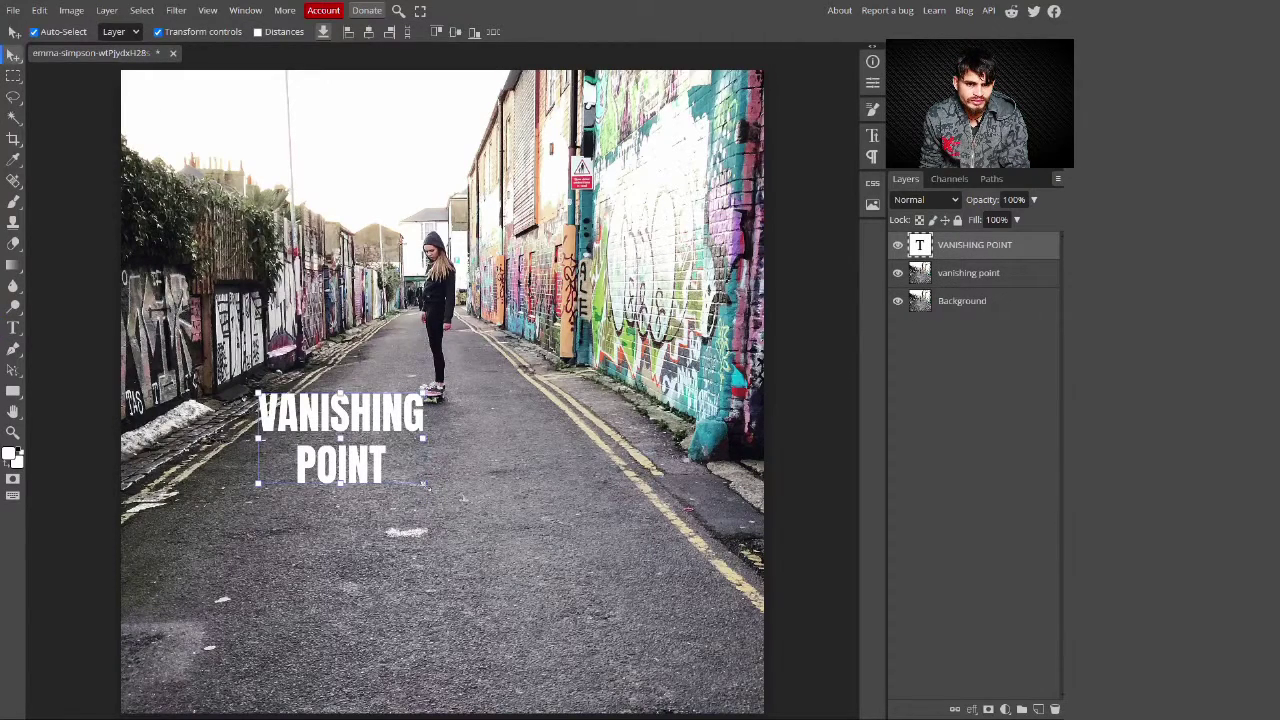
left_click_drag(422, 483, 519, 537)
left_click_drag(434, 477, 465, 501)
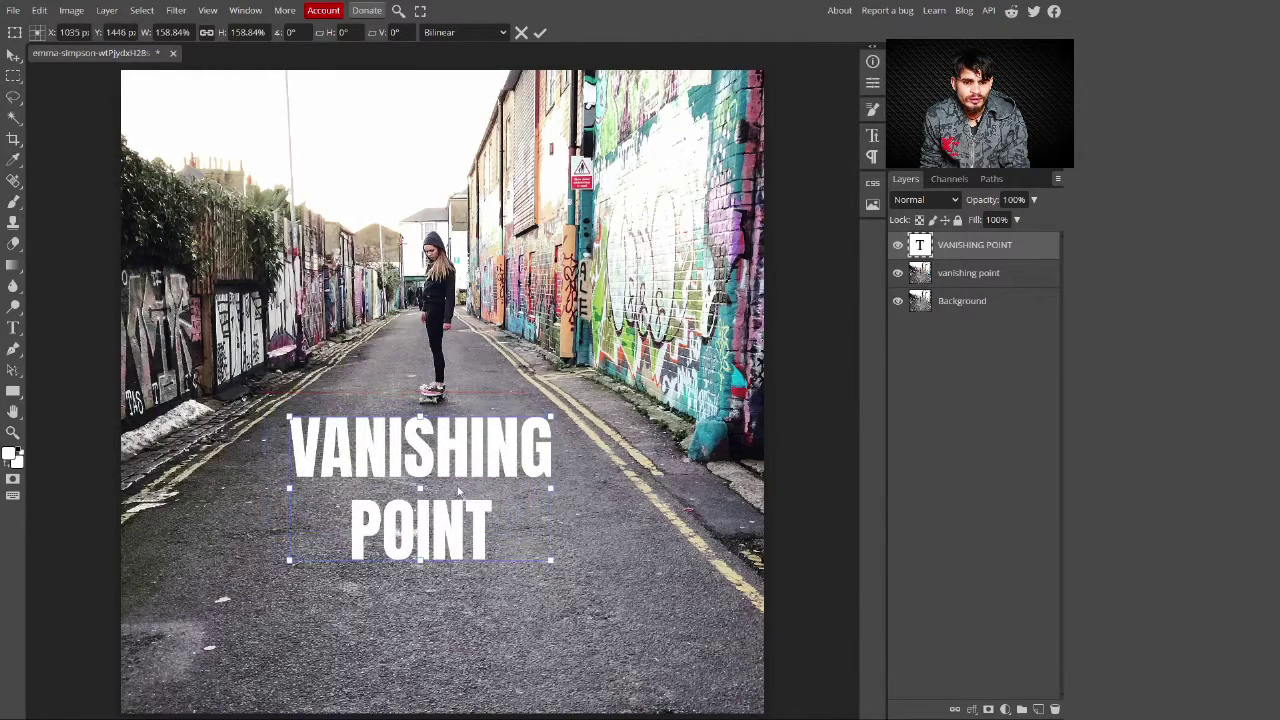
key("Return")
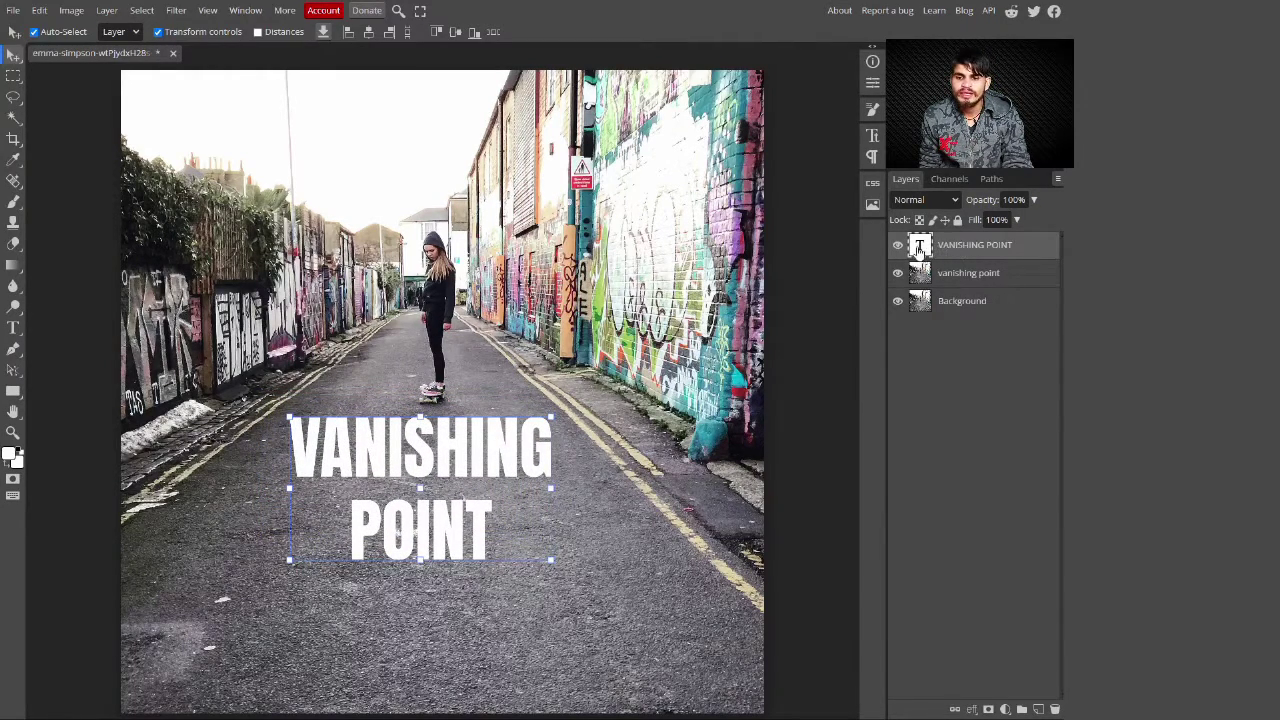
Select and copy the letter shapes, hide the text layer, and select the vanishing point layer
left_click(919, 249, "ctrl")
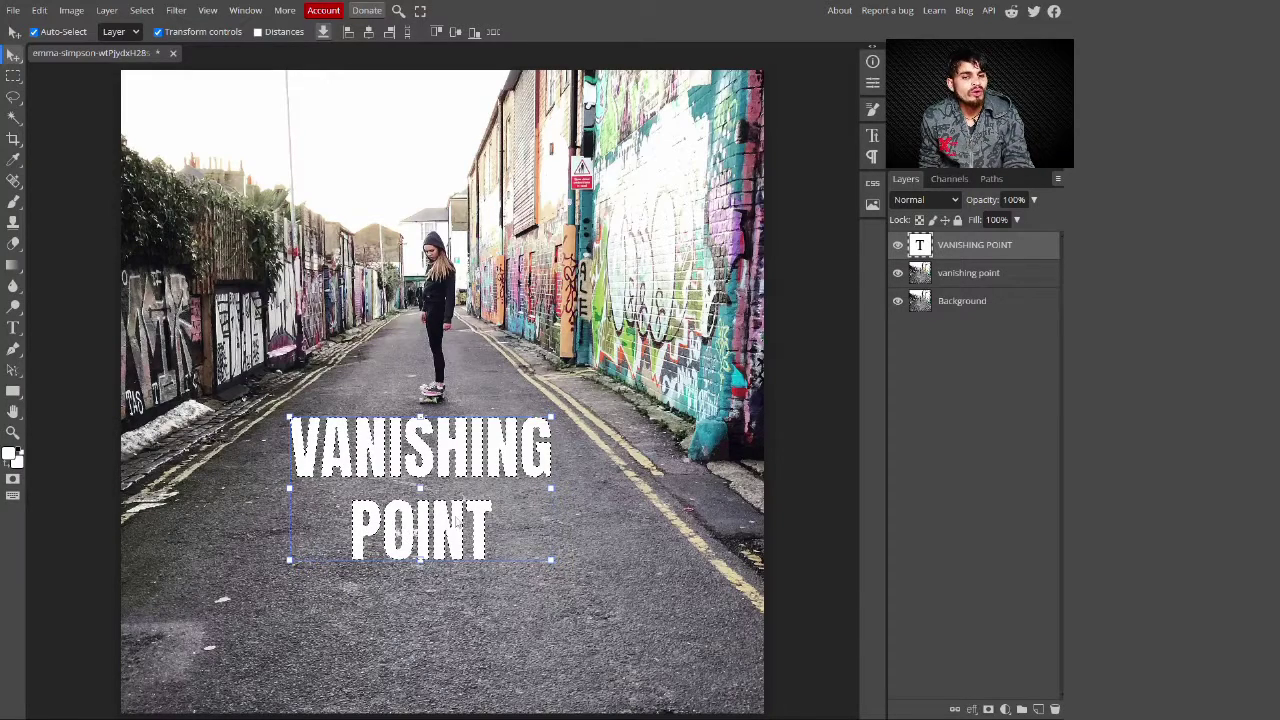
left_click(897, 247)
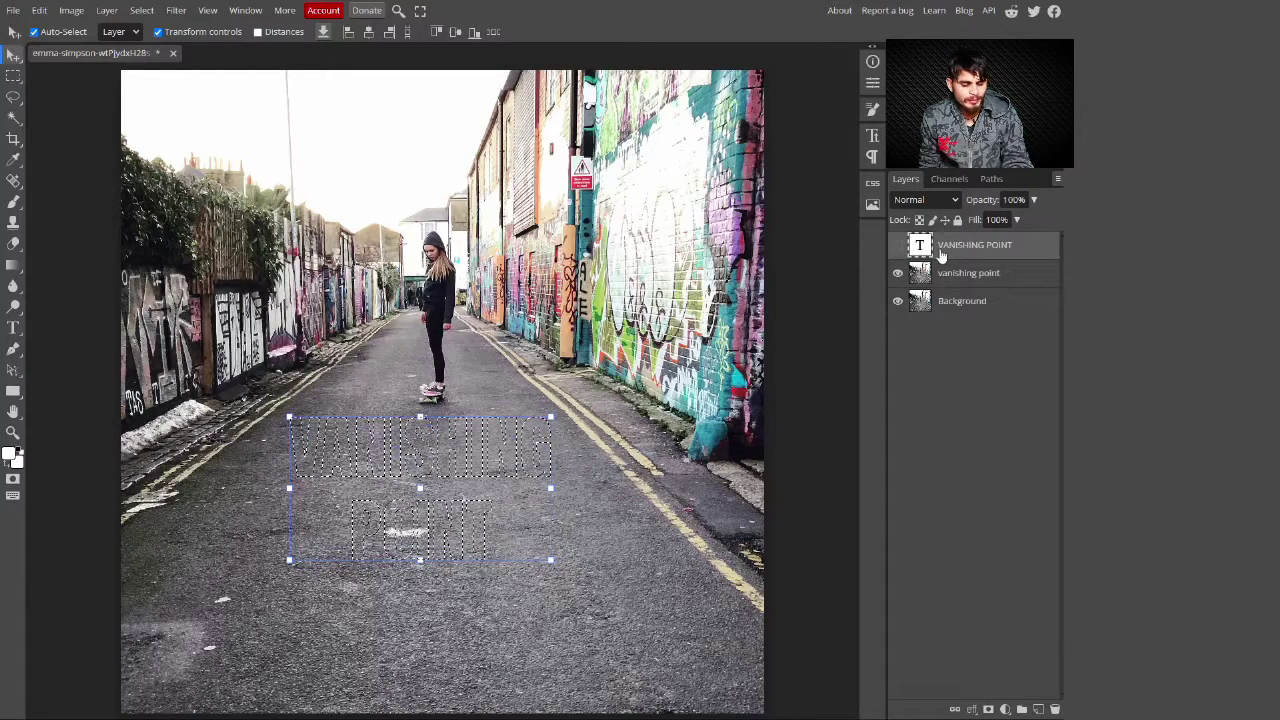
key("ctrl+d")
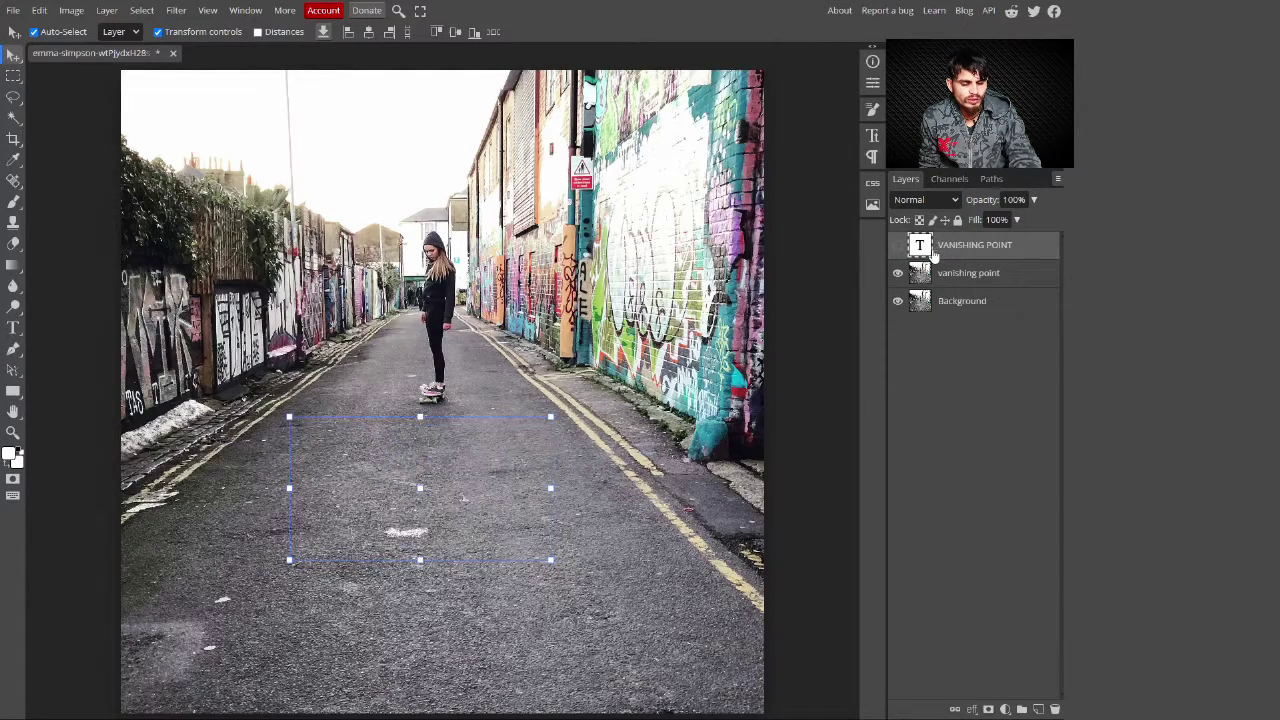
left_click(979, 281)
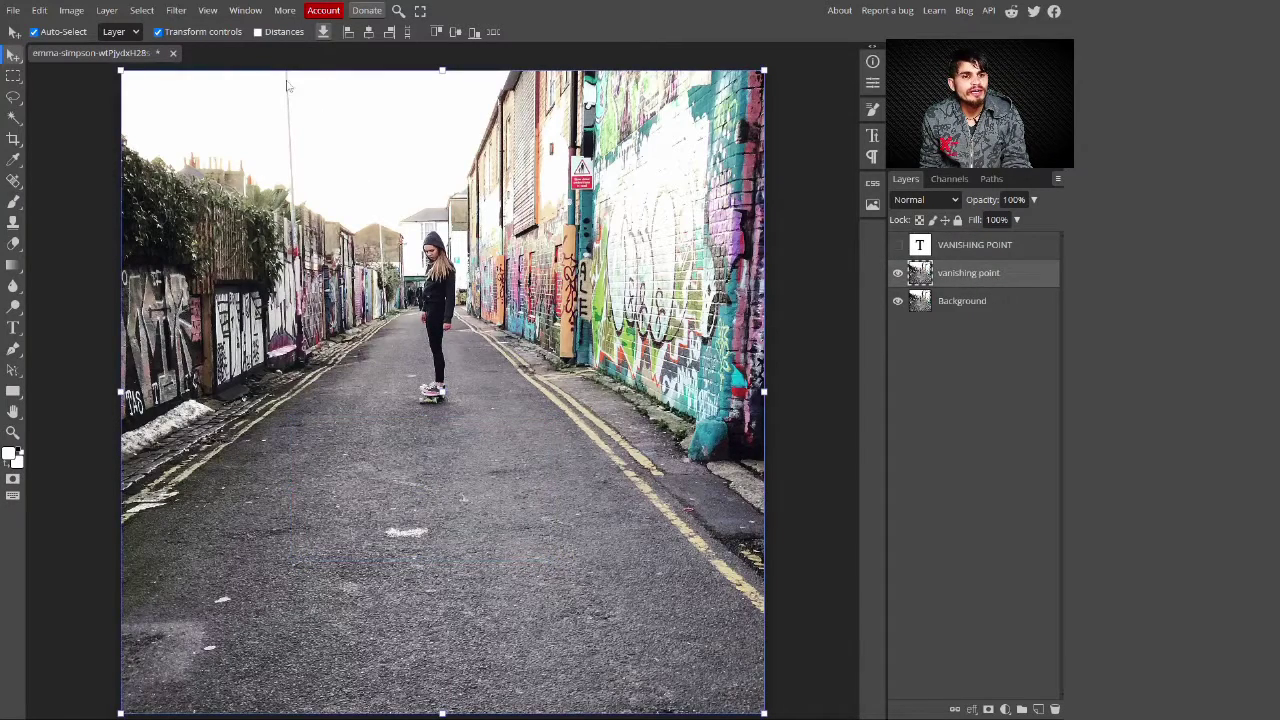
Paste the lettering into the Vanishing Point filter, widen it, slide it down the road, and apply
left_click(180, 12)
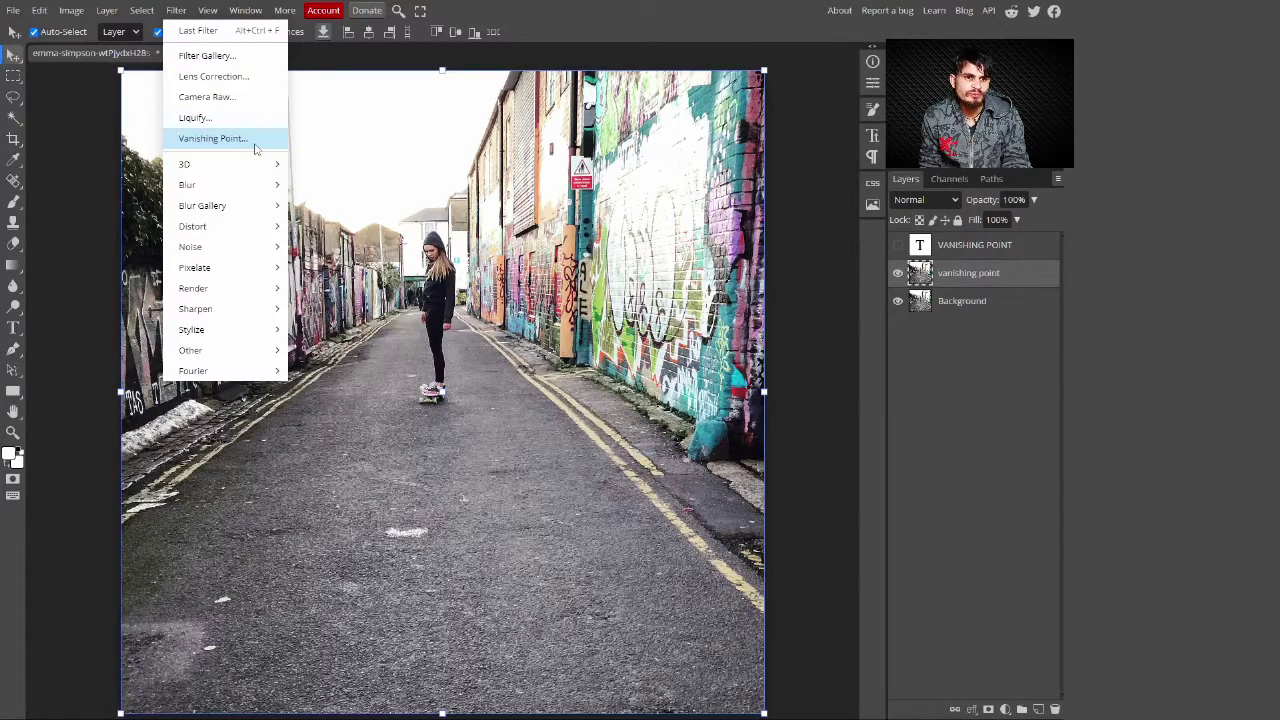
left_click(213, 138)
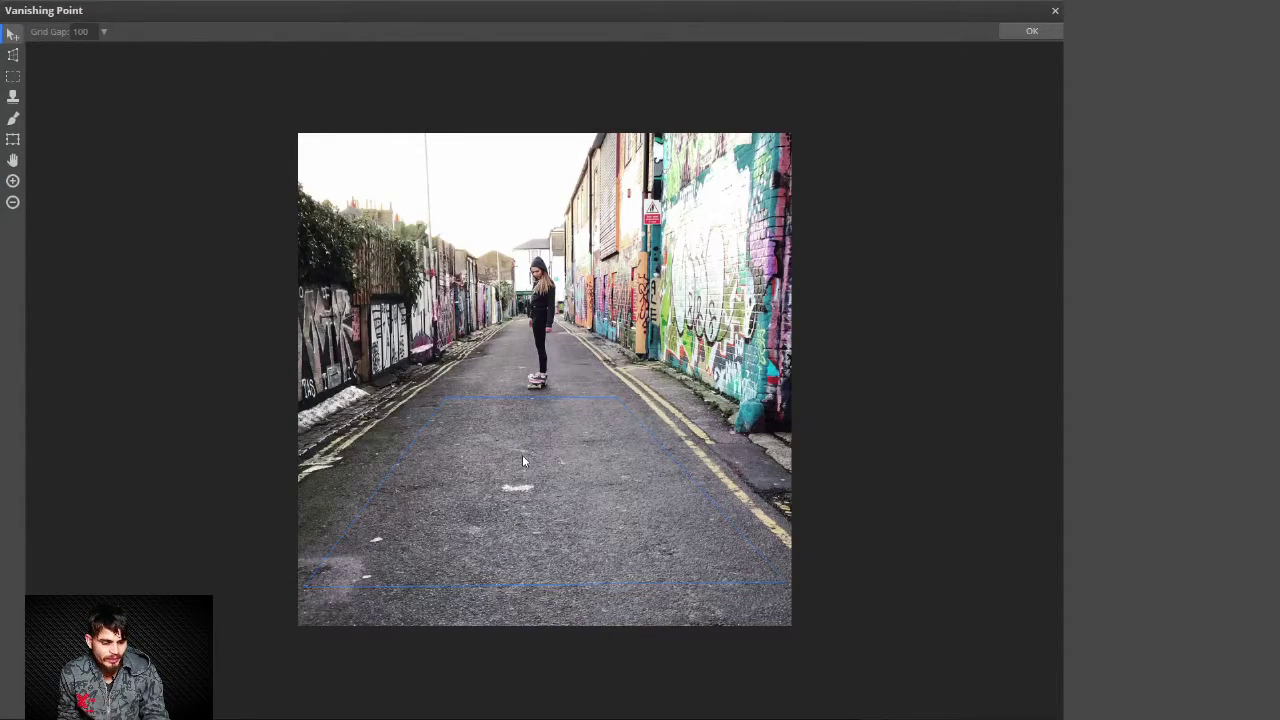
key("ctrl+v")
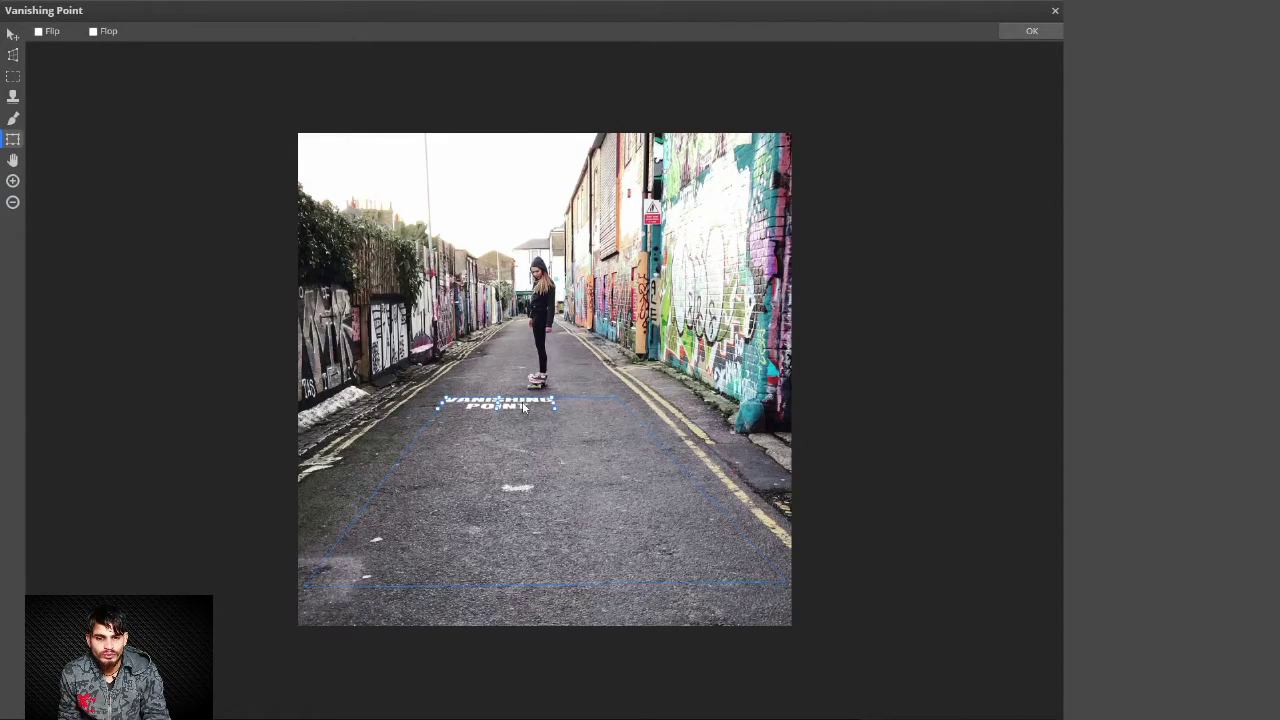
left_click_drag(556, 406, 633, 463)
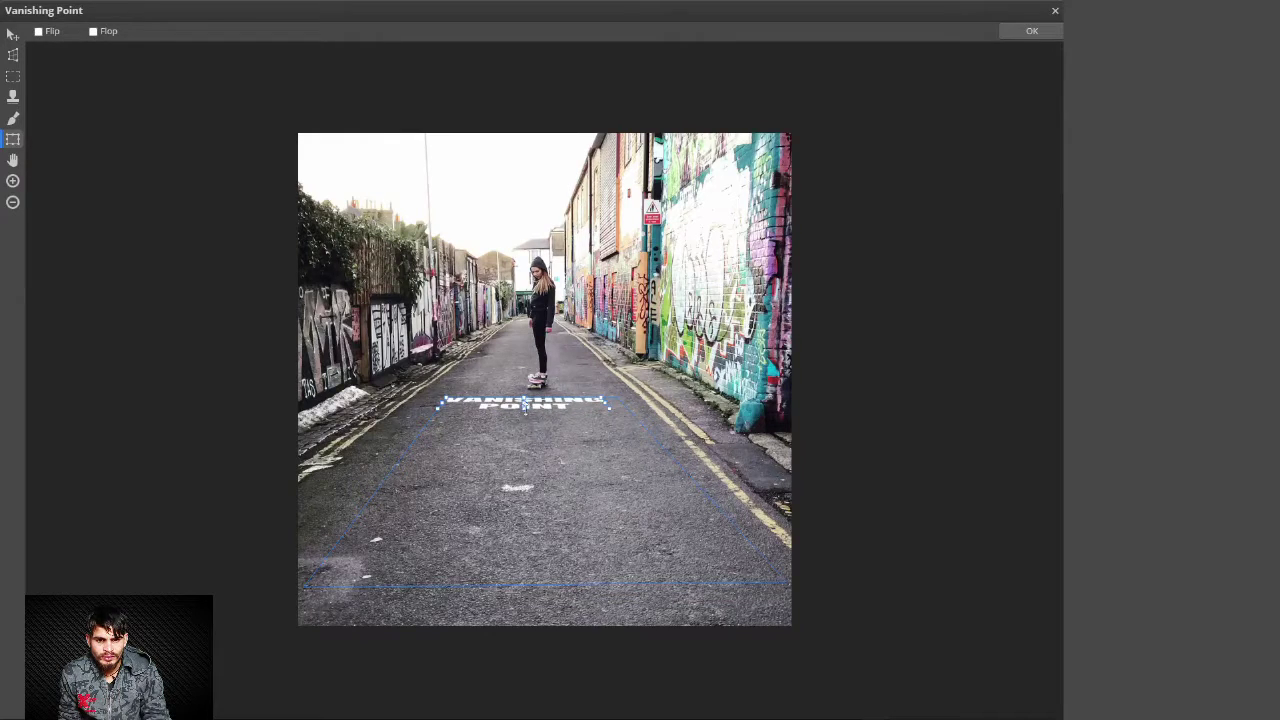
left_click_drag(525, 406, 545, 528)
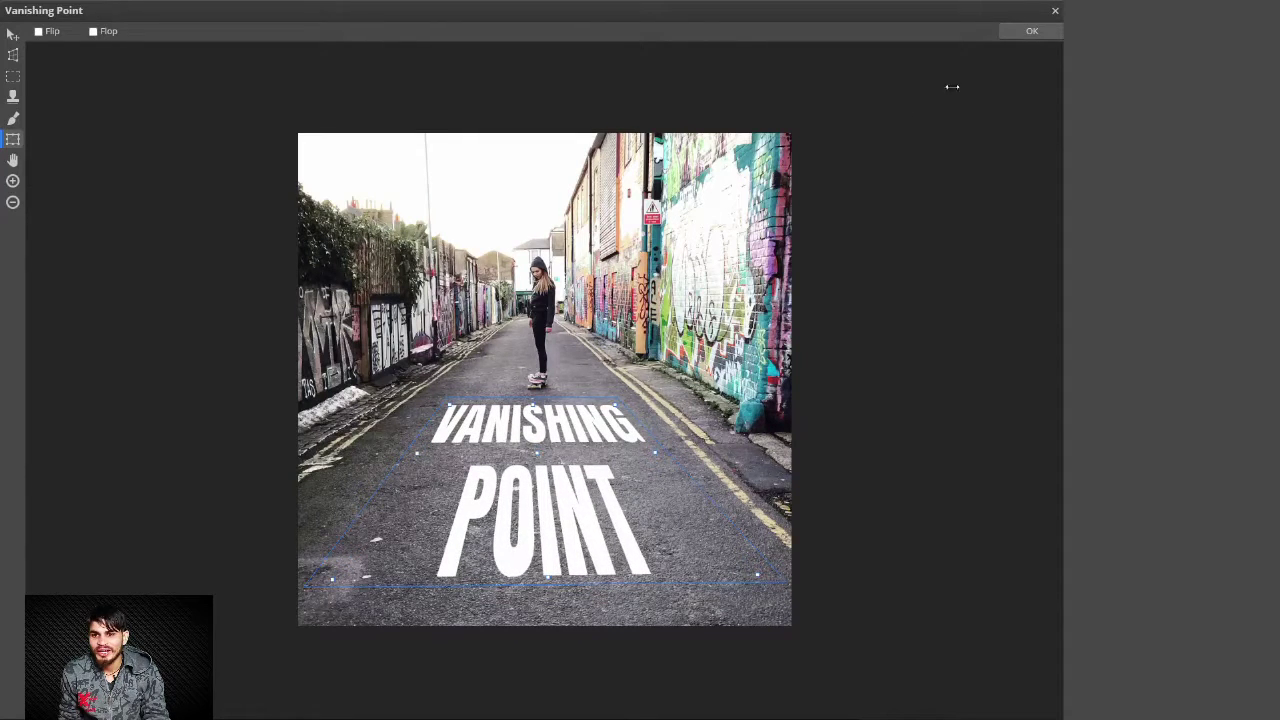
left_click(1030, 33)
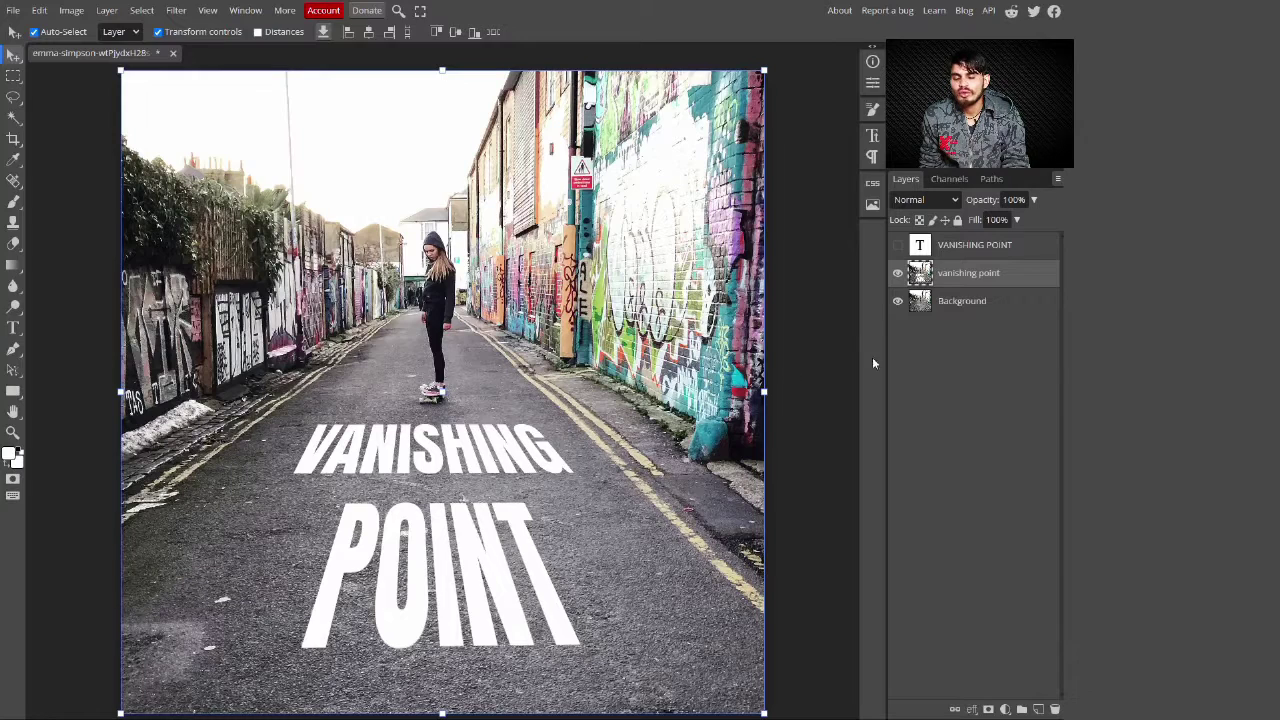
Set the vanishing point layer's Background Blend If sliders to 55/77 and 128/155
double_click(1023, 287)
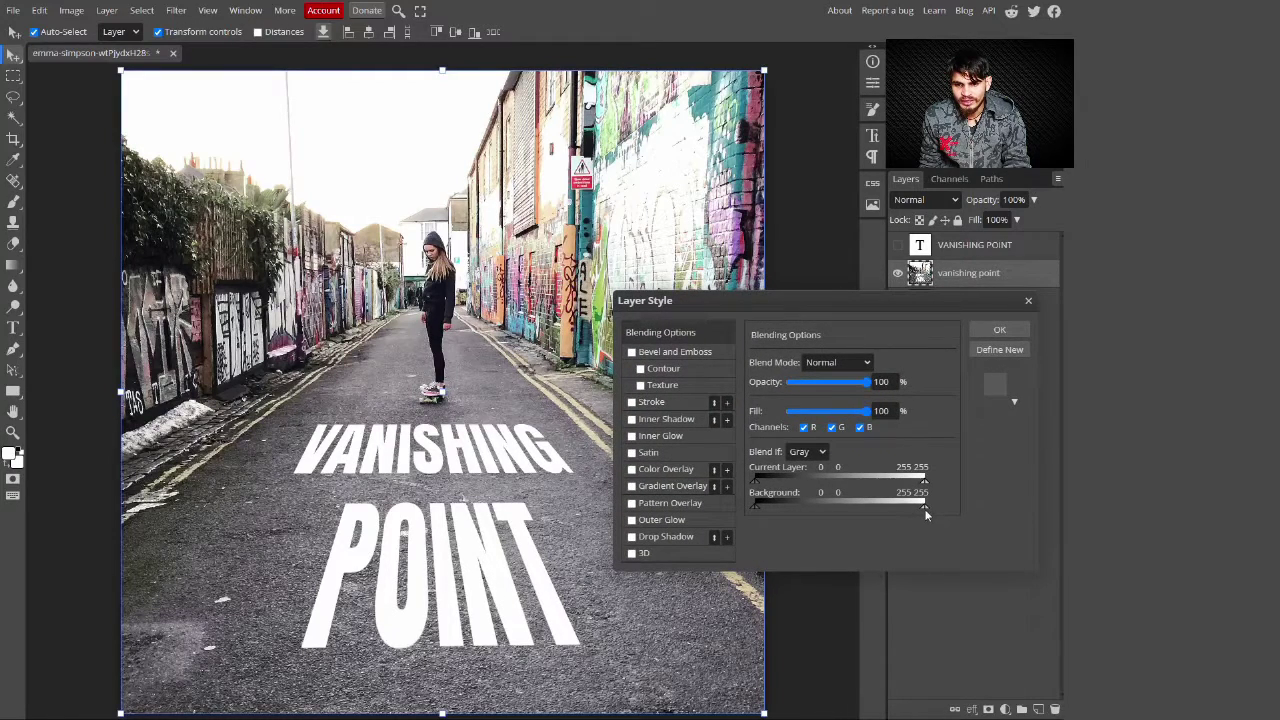
left_click_drag(923, 508, 845, 520)
left_click_drag(841, 518, 839, 518)
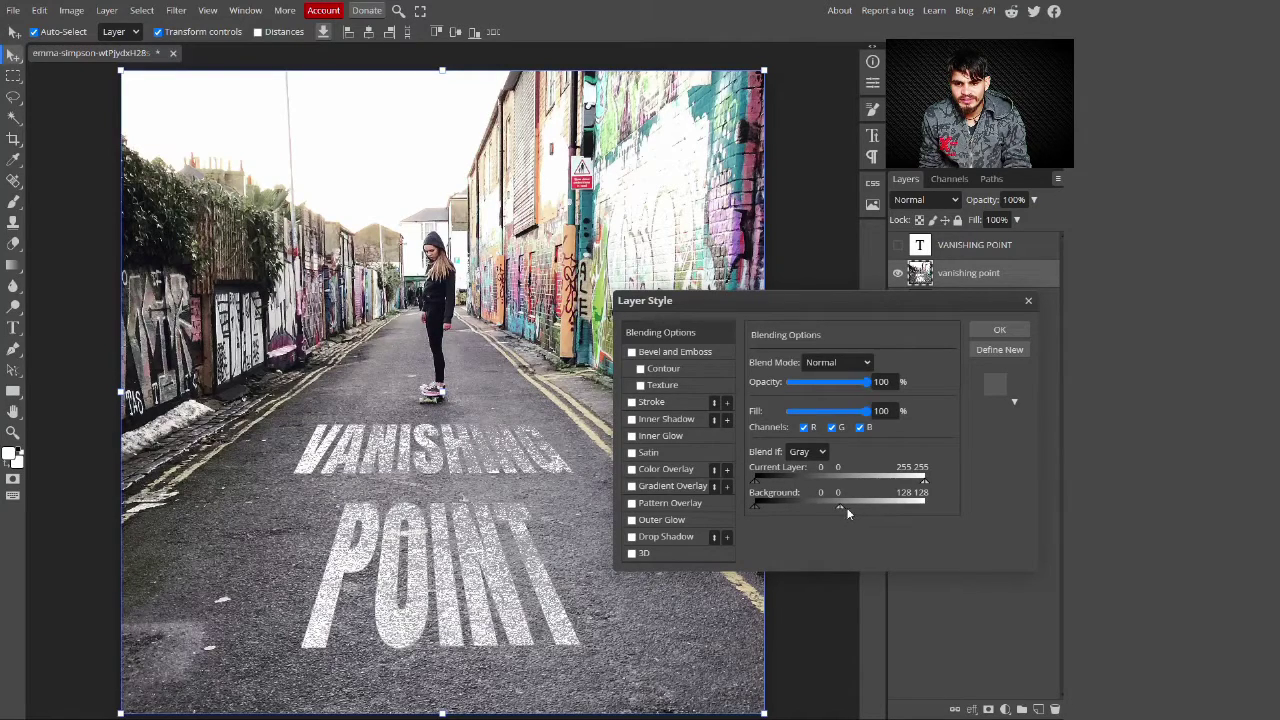
left_click_drag(842, 508, 860, 506)
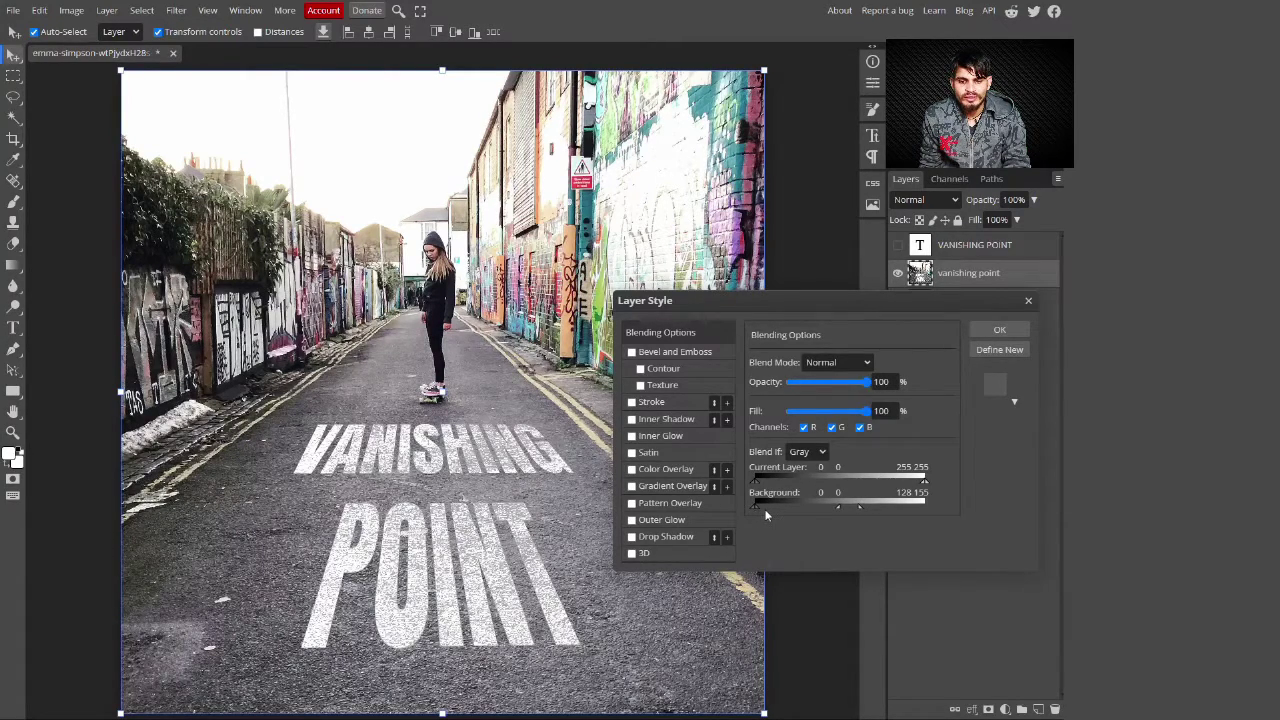
left_click_drag(760, 507, 805, 508)
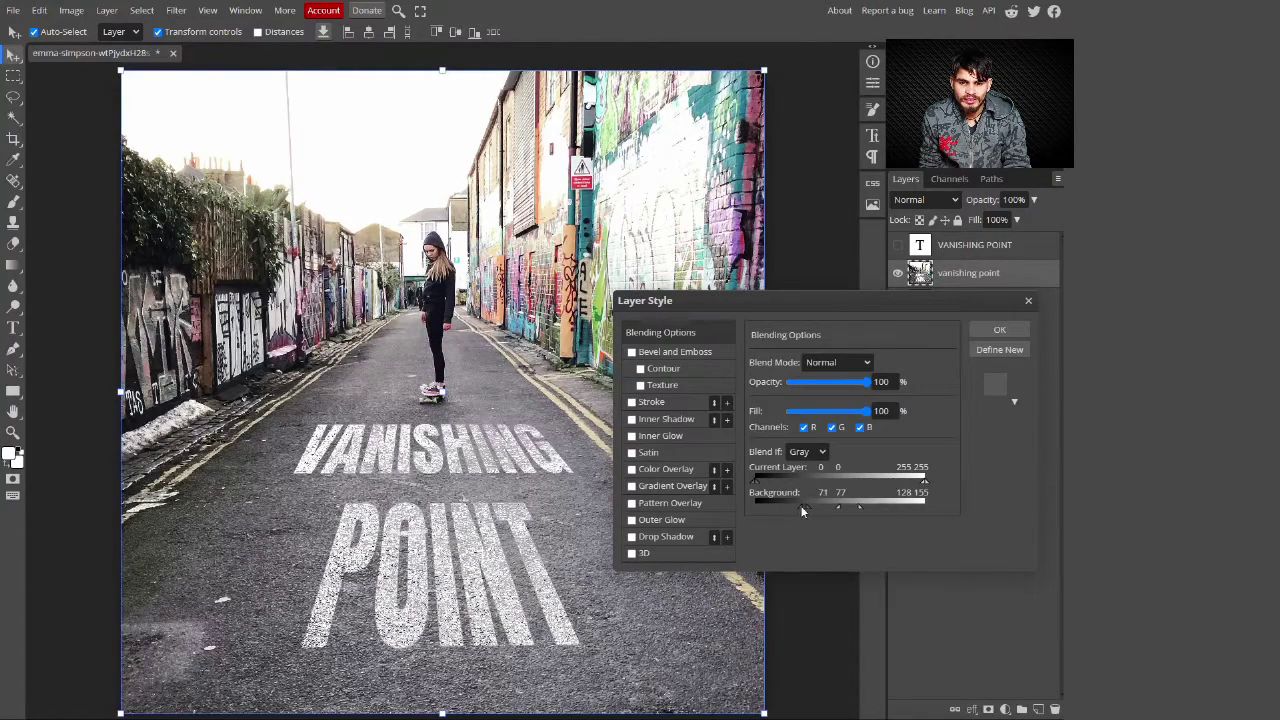
left_click_drag(797, 511, 794, 511)
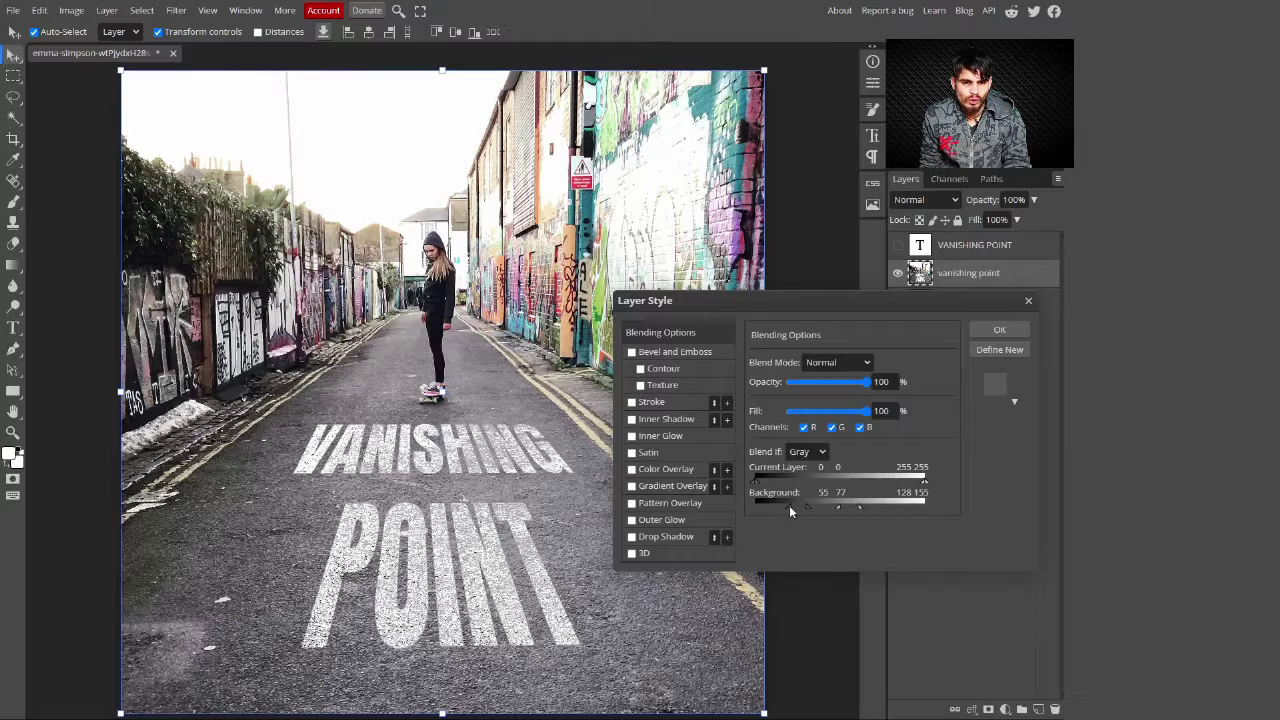
left_click(1005, 331)
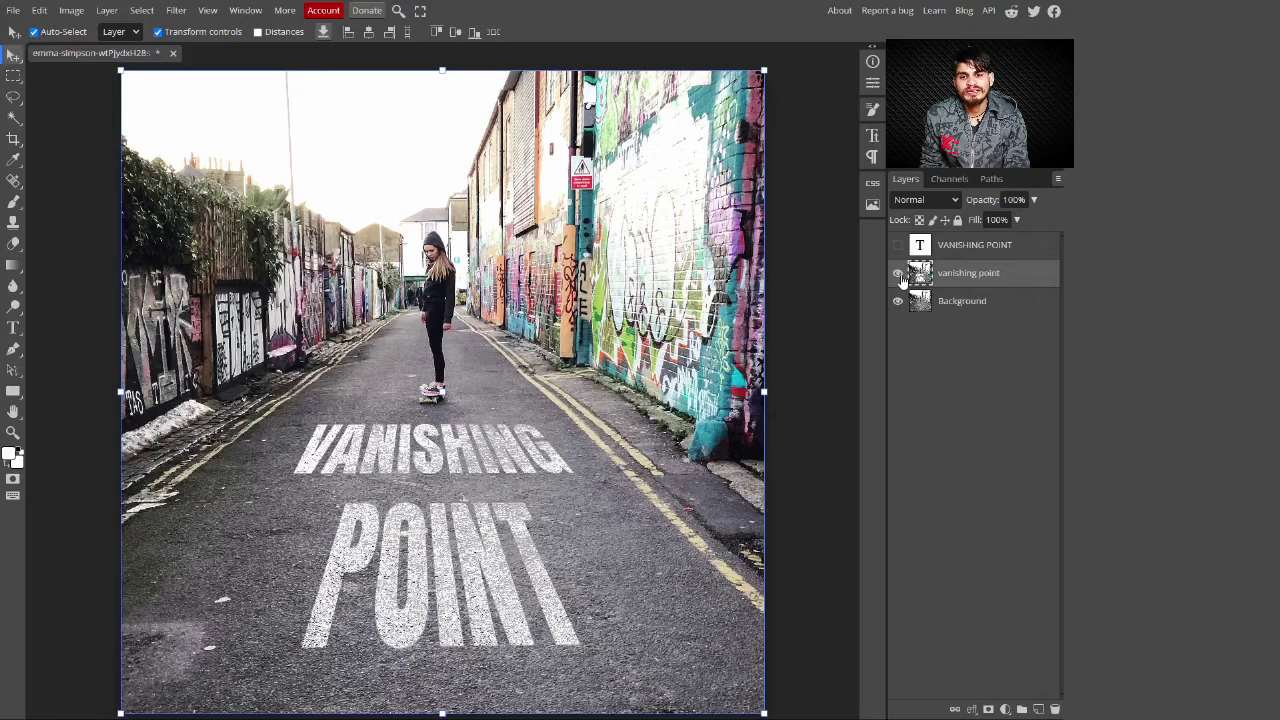
left_click(898, 273)
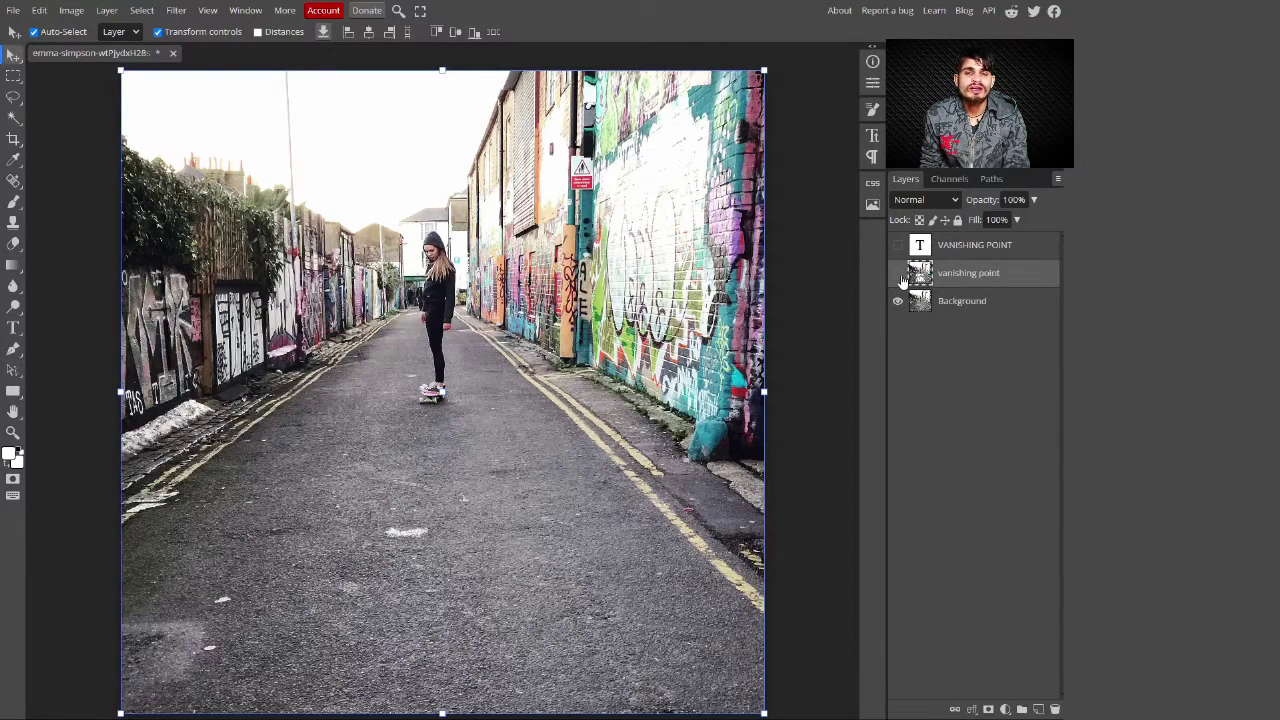
left_click(898, 273)
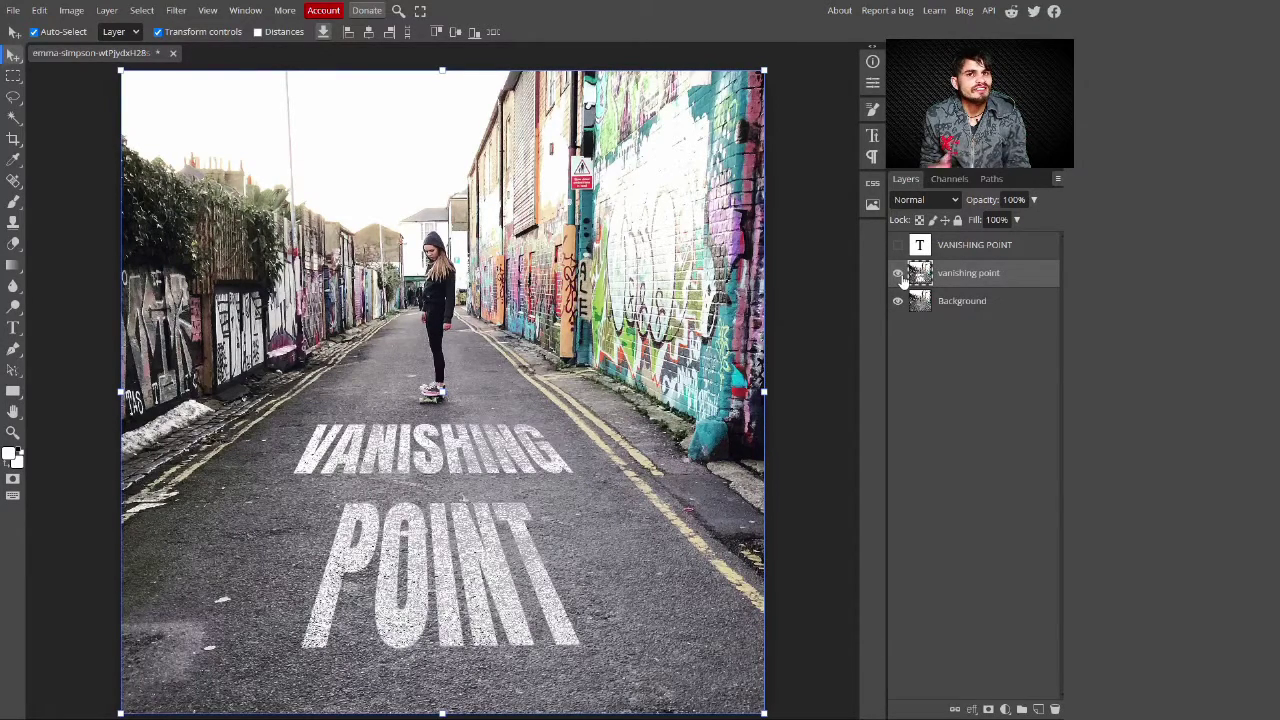